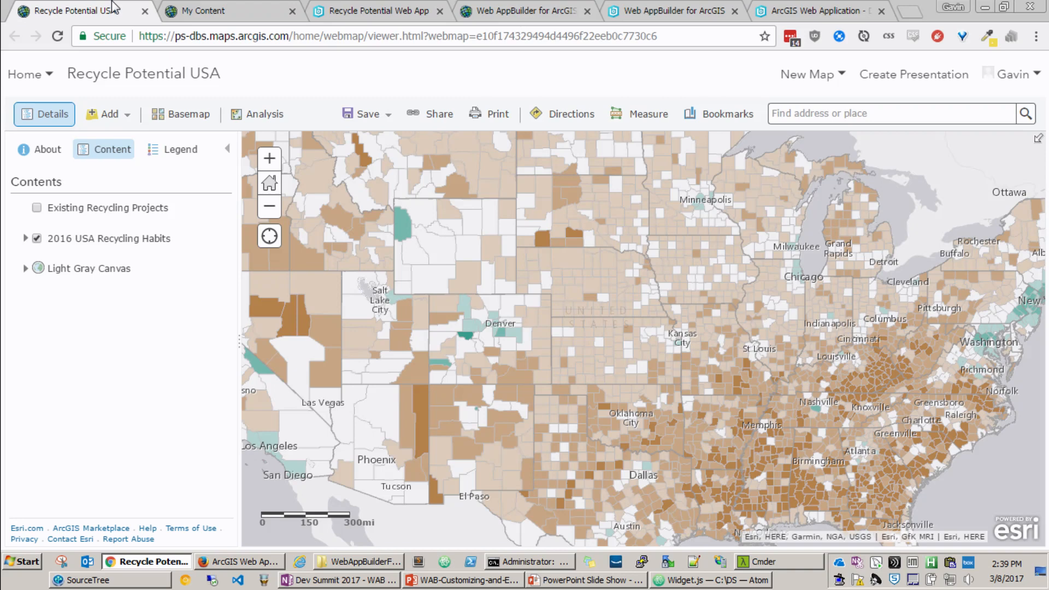
Step: Start creating a web app from the map's sharing options and browse the Build a Story Map and Collect/Edit Data templates
left_click_drag(544, 283, 574, 347)
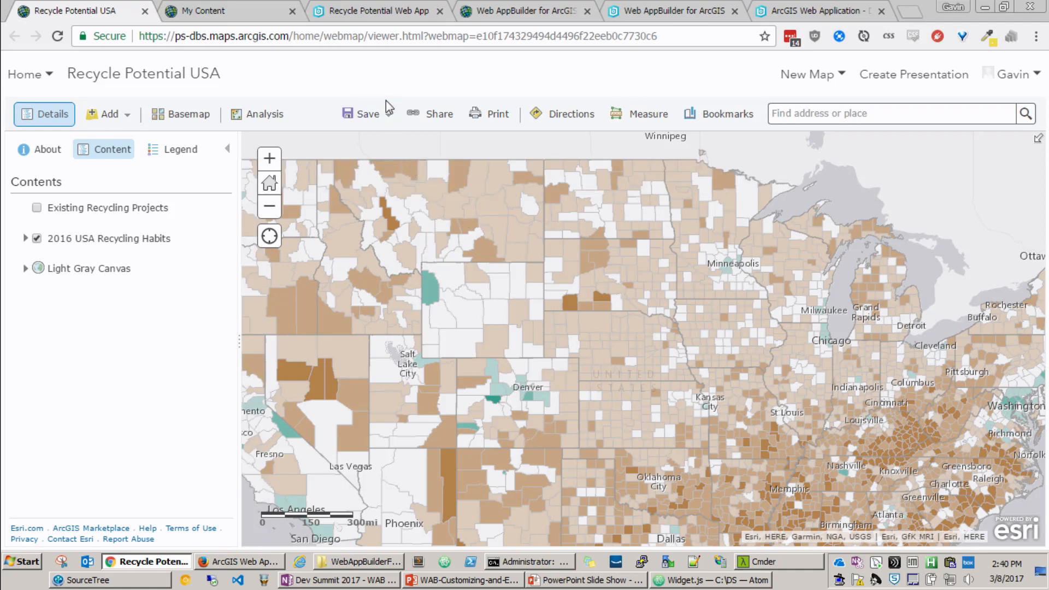
left_click(413, 113)
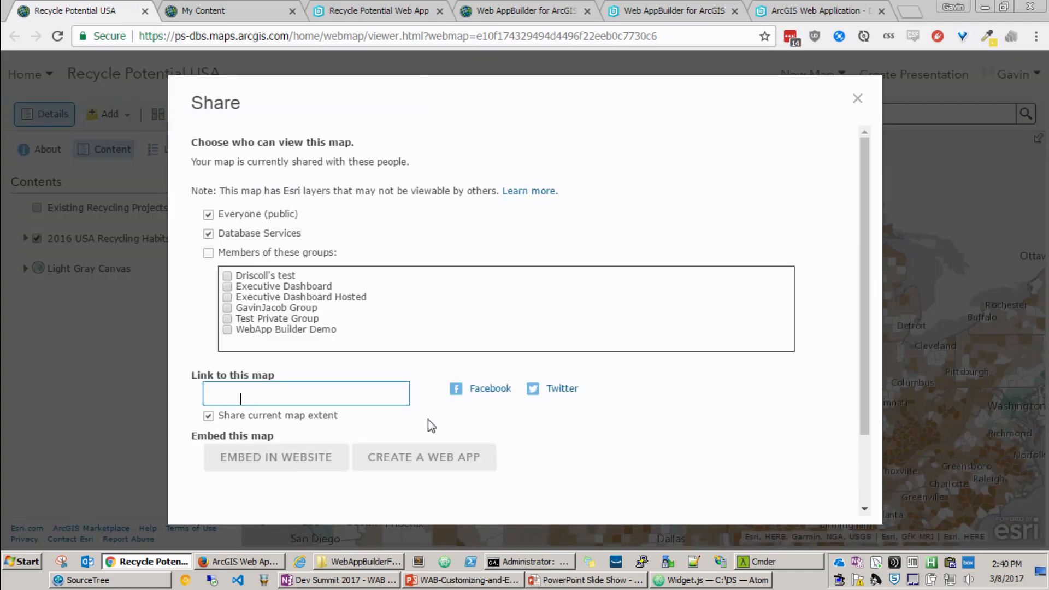
left_click(403, 450)
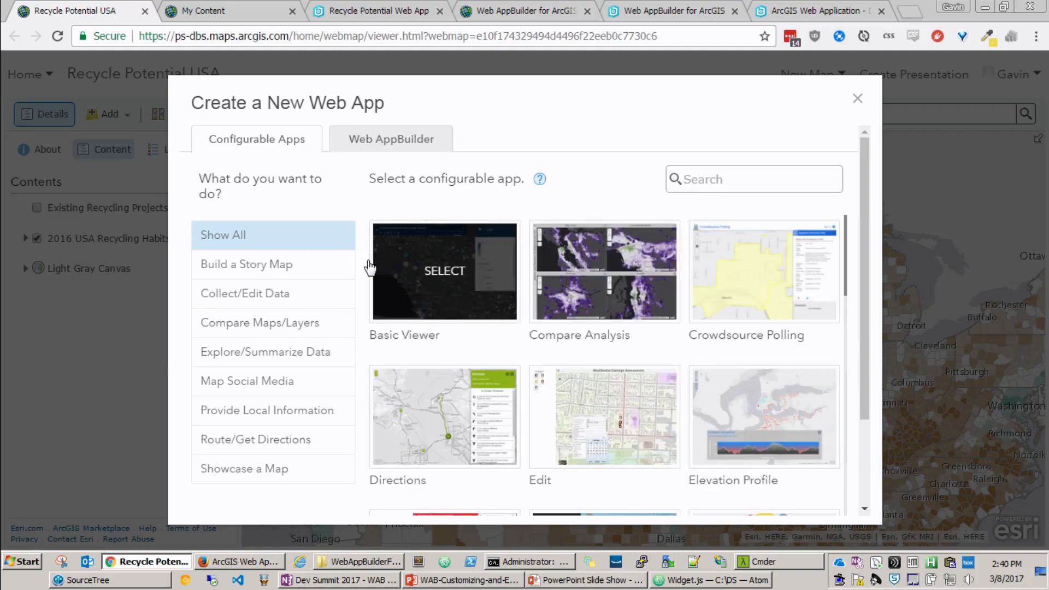
left_click(282, 265)
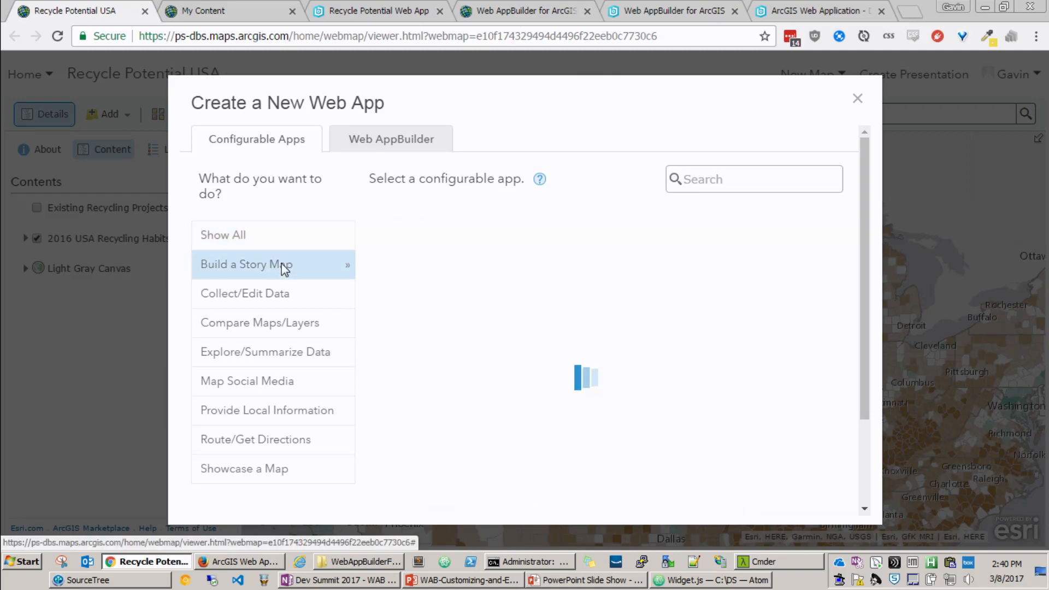
left_click(267, 296)
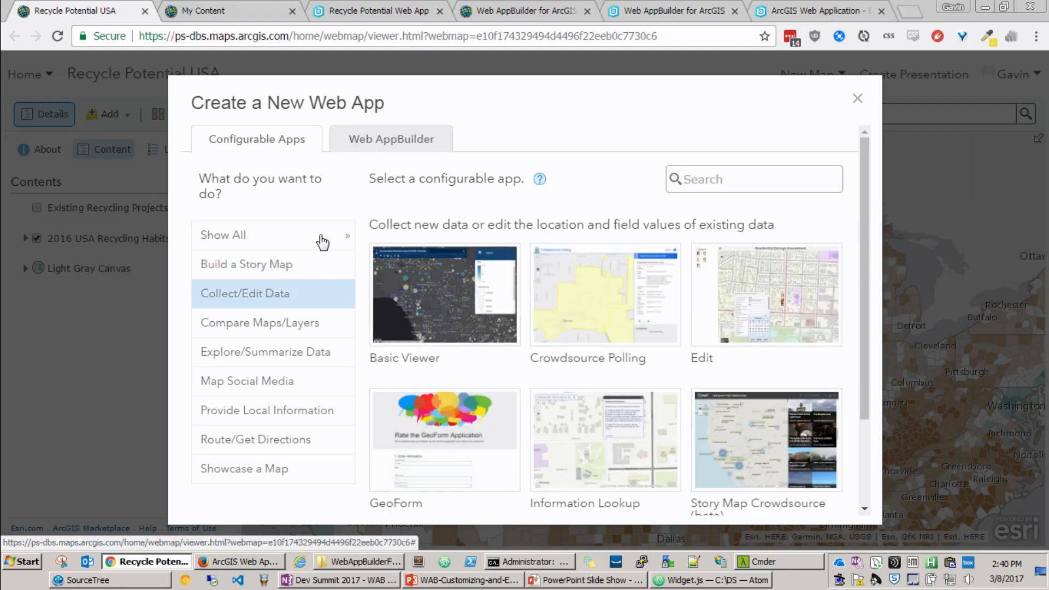
Step: Create a Web AppBuilder app from the map with the title "Recycle Potential Web App"
left_click(365, 146)
double_click(444, 211)
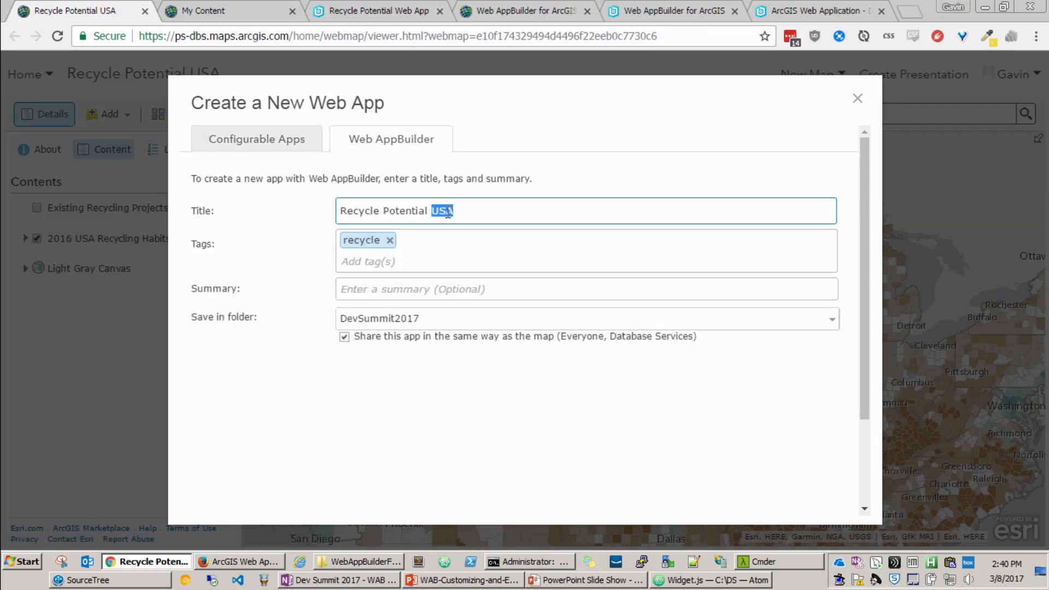
type("Web App")
scroll(712, 334, "down", 2)
left_click(724, 485)
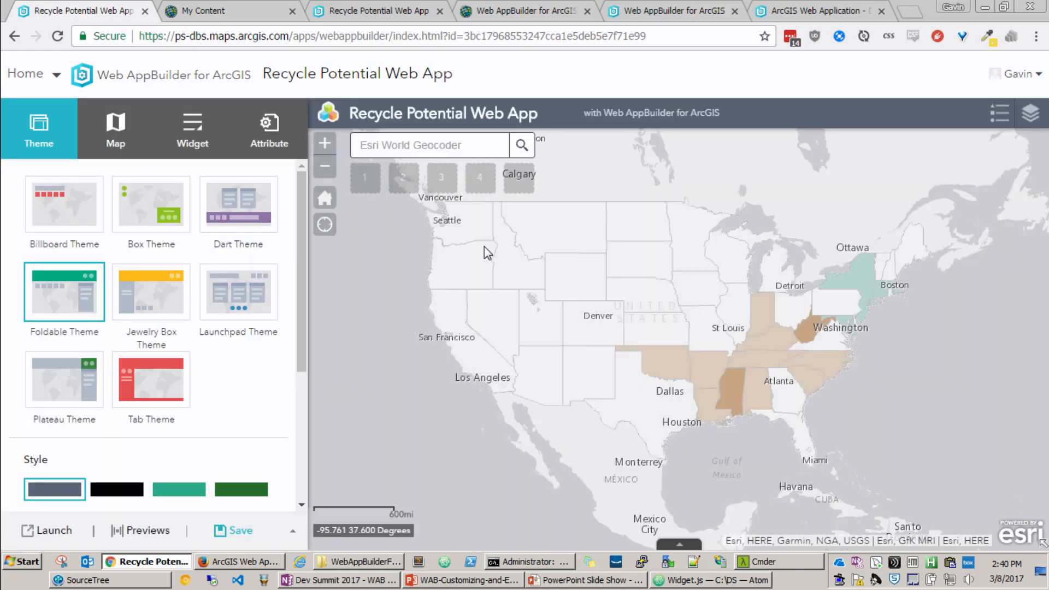
Step: Try the Launchpad Theme on the app and switch back to the Foldable Theme
scroll(616, 328, "up", 1)
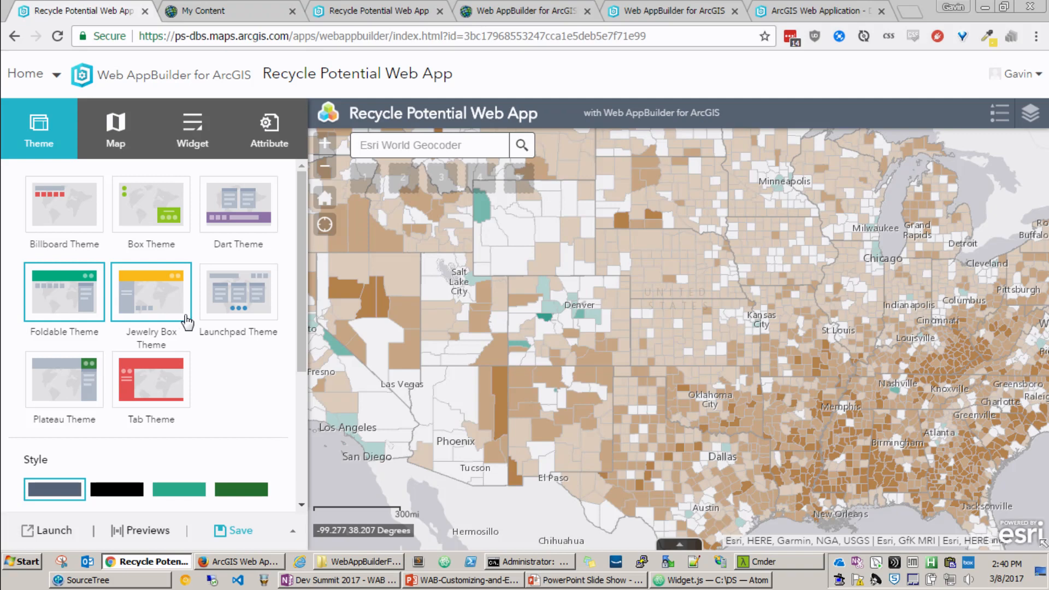
left_click(227, 308)
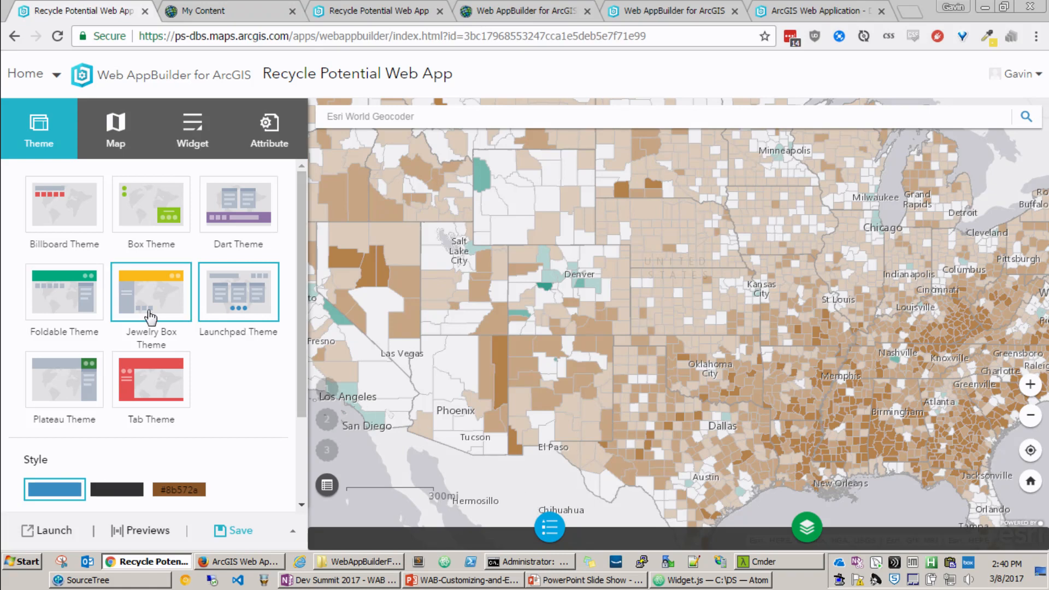
left_click(53, 304)
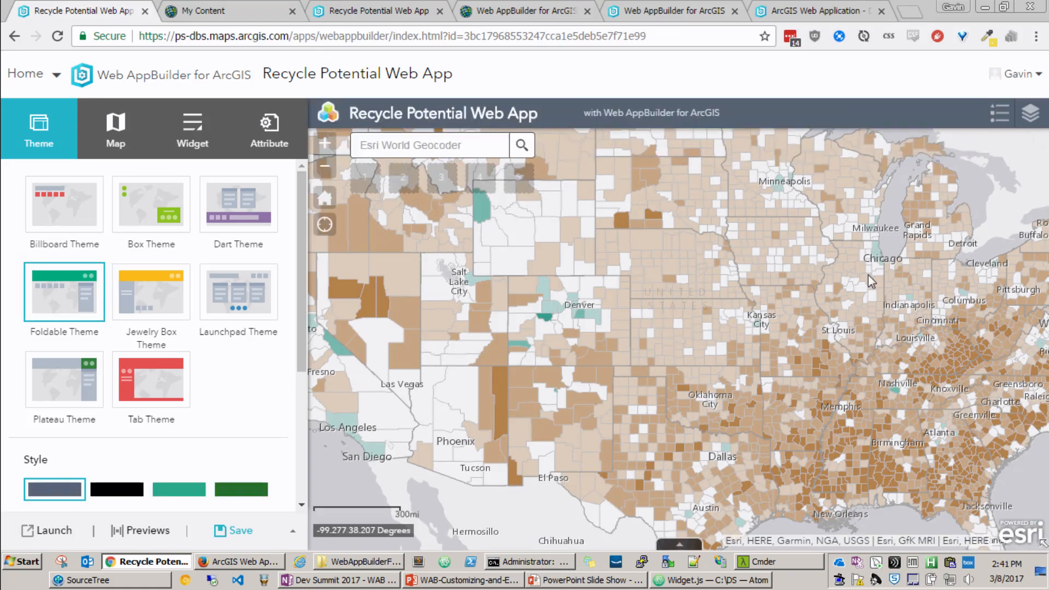
Step: Try the green and blue theme styles, and apply the custom orange style #d07d0e
scroll(234, 391, "down", 1)
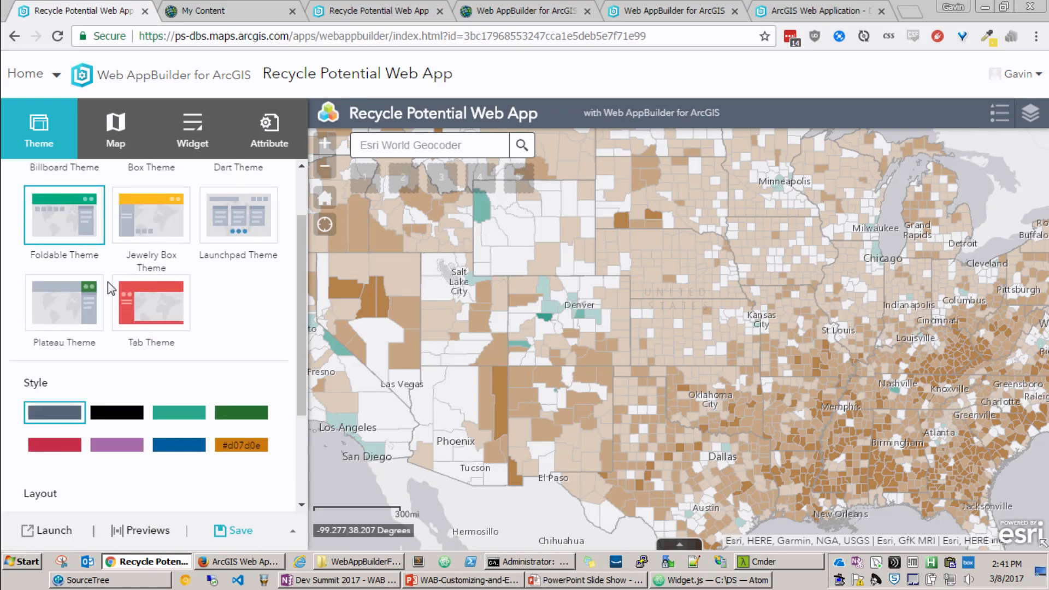
left_click(178, 412)
left_click(235, 412)
left_click(193, 446)
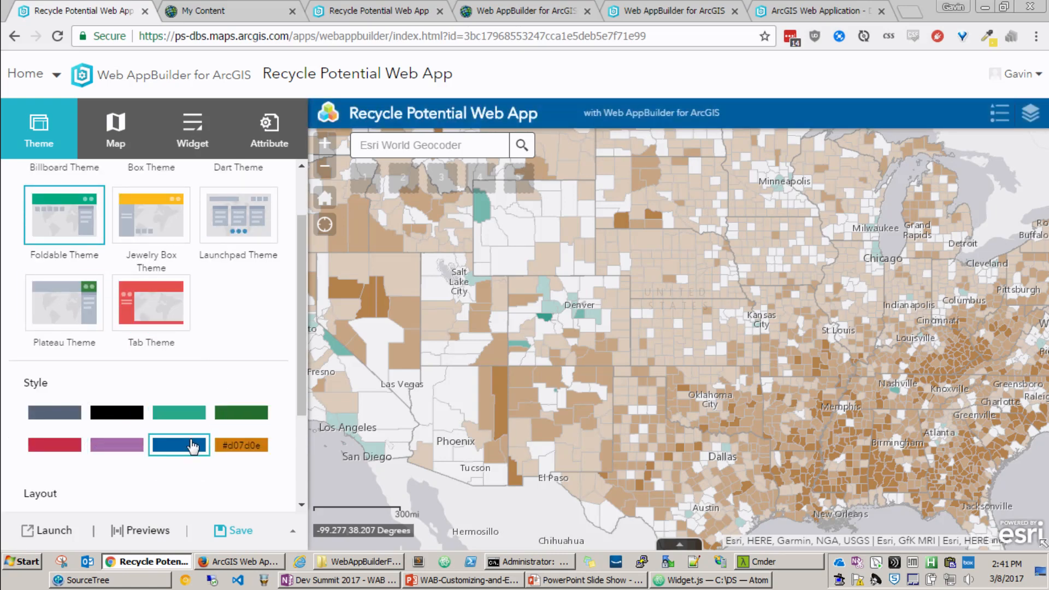
left_click(239, 452)
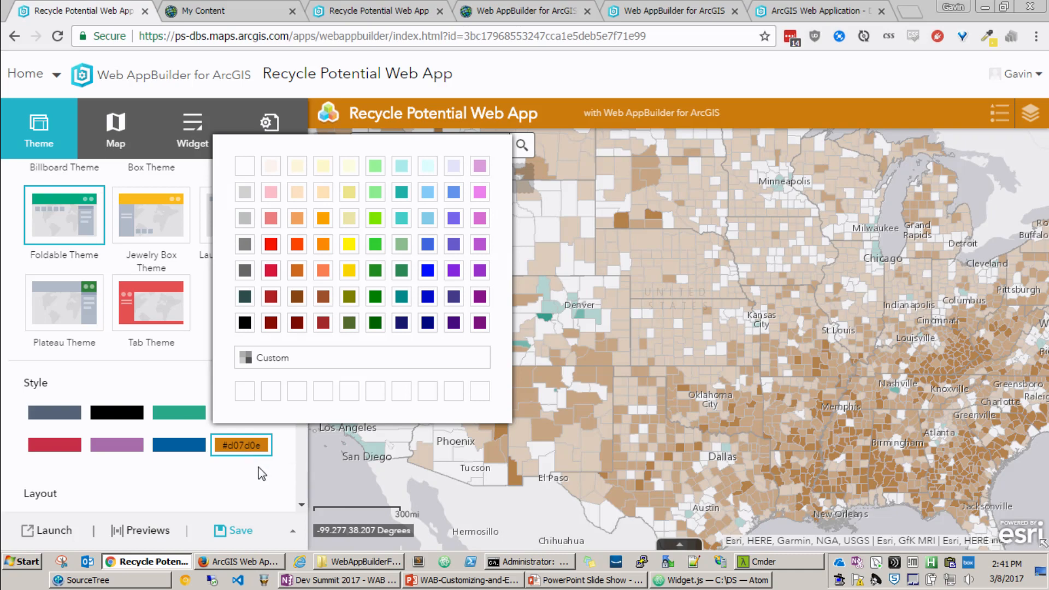
left_click(248, 478)
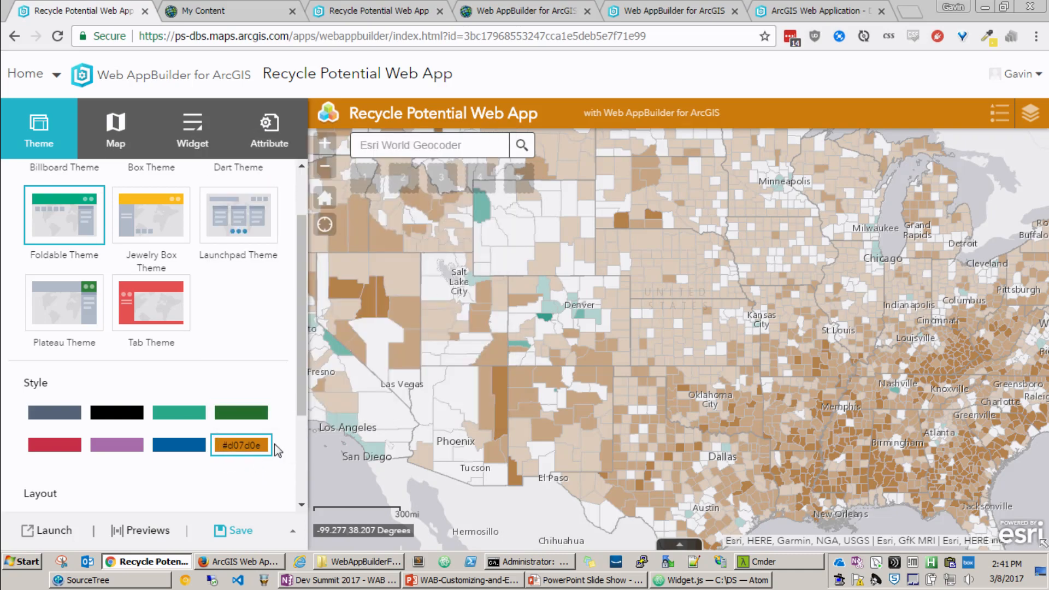
Step: Review the theme's layout choices and the app's web map and initial extent settings
left_click_drag(524, 341, 562, 324)
scroll(246, 382, "down", 3)
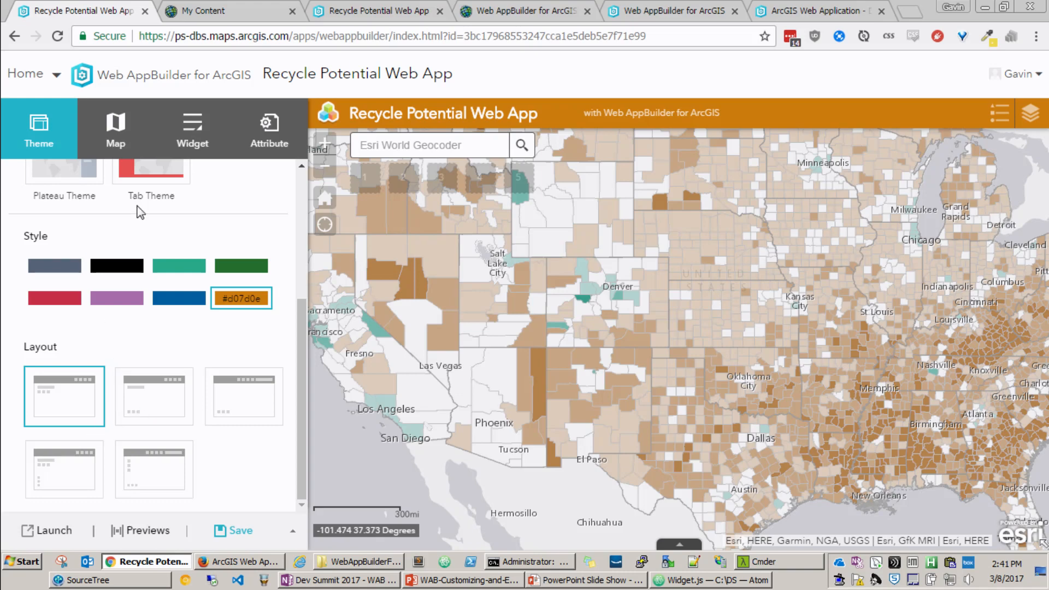
left_click(138, 143)
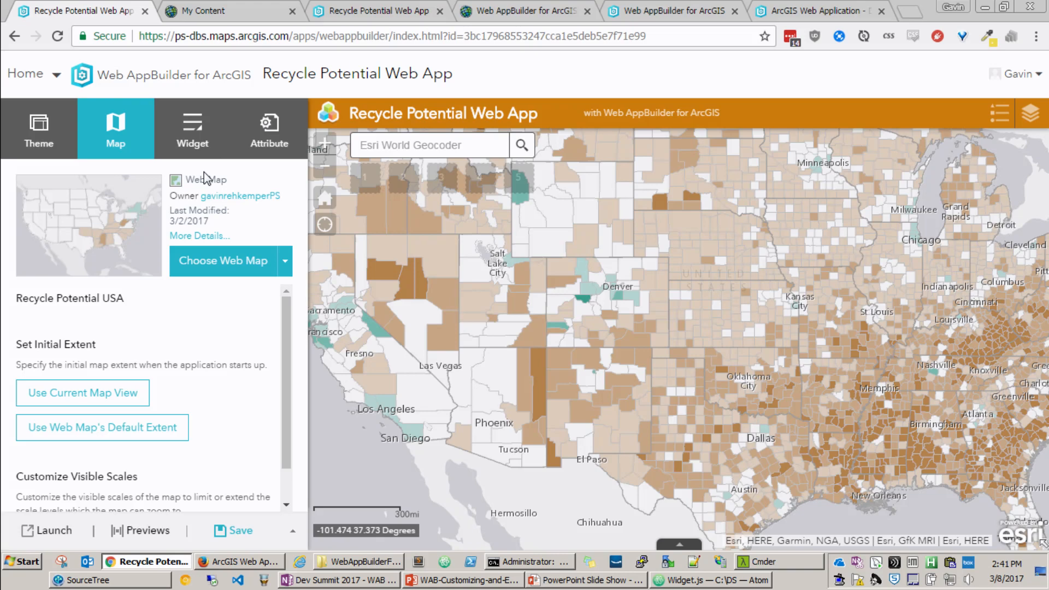
Step: Add the Draw widget to the first on-screen placeholder and remove Nautical Miles from its distance units
left_click(194, 145)
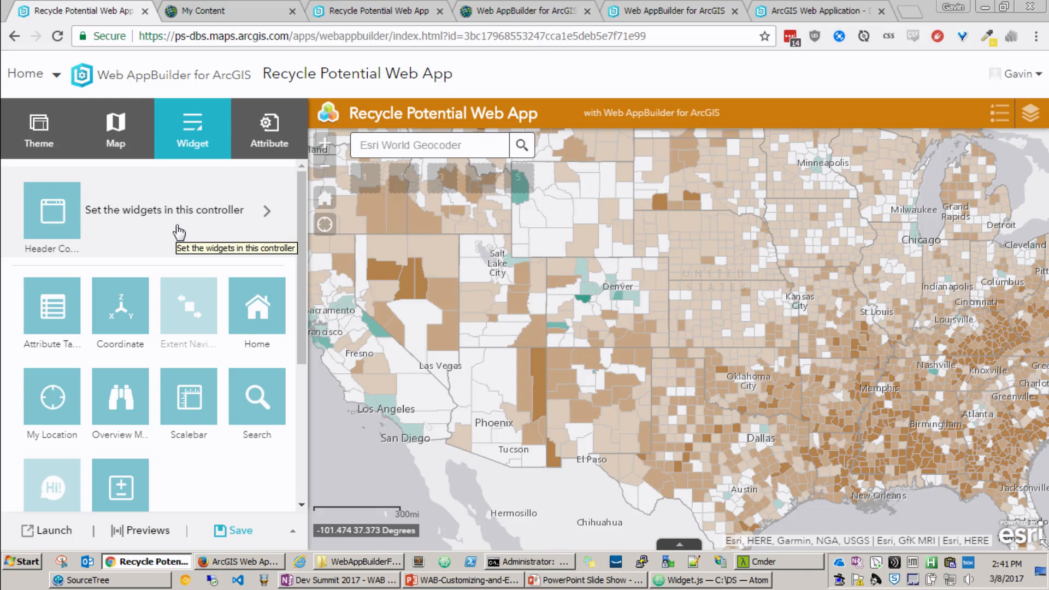
scroll(208, 361, "down", 4)
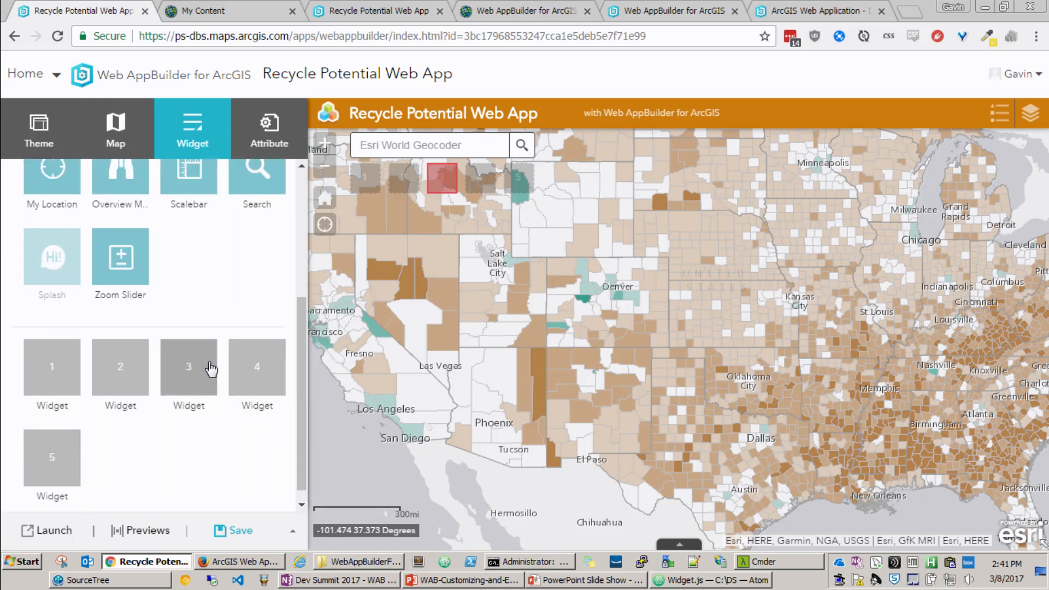
left_click(51, 379)
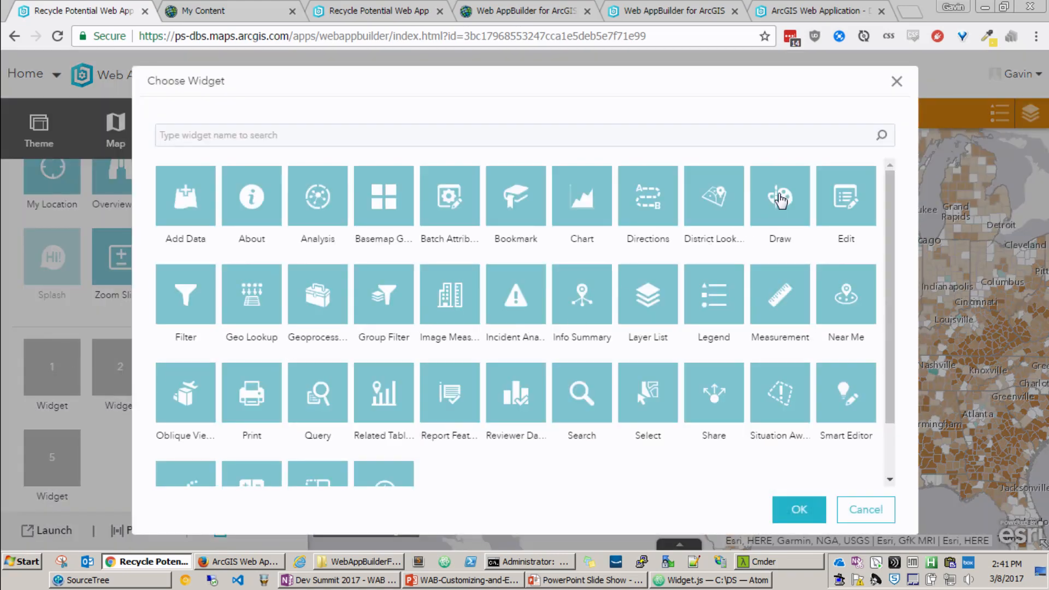
left_click(784, 198)
left_click(799, 510)
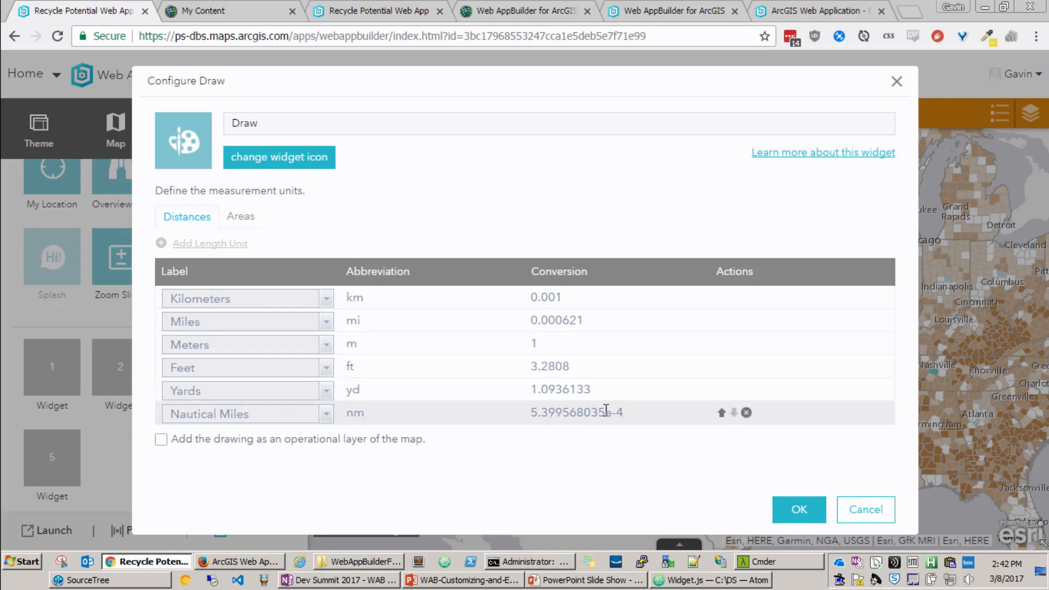
left_click(746, 413)
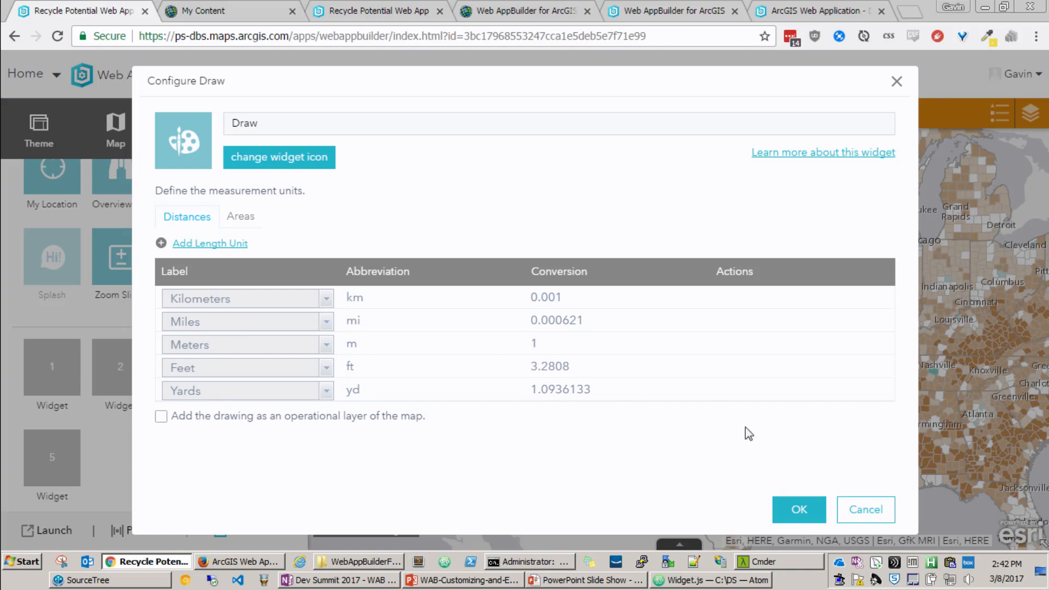
left_click(797, 511)
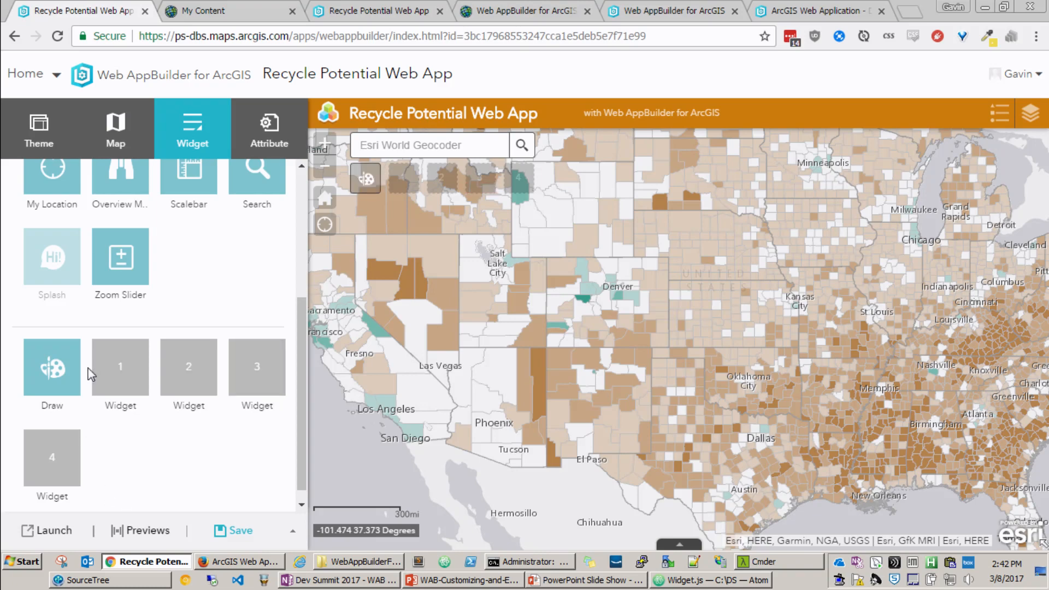
Step: Add the Print widget to the next free placeholder with its default configuration
left_click(117, 360)
left_click(256, 391)
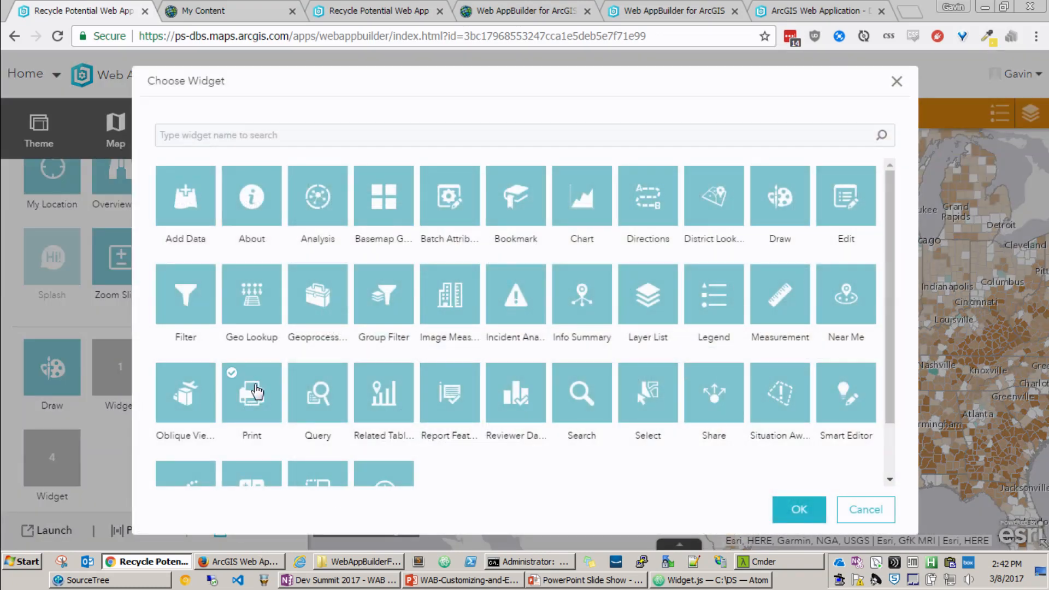
left_click(799, 509)
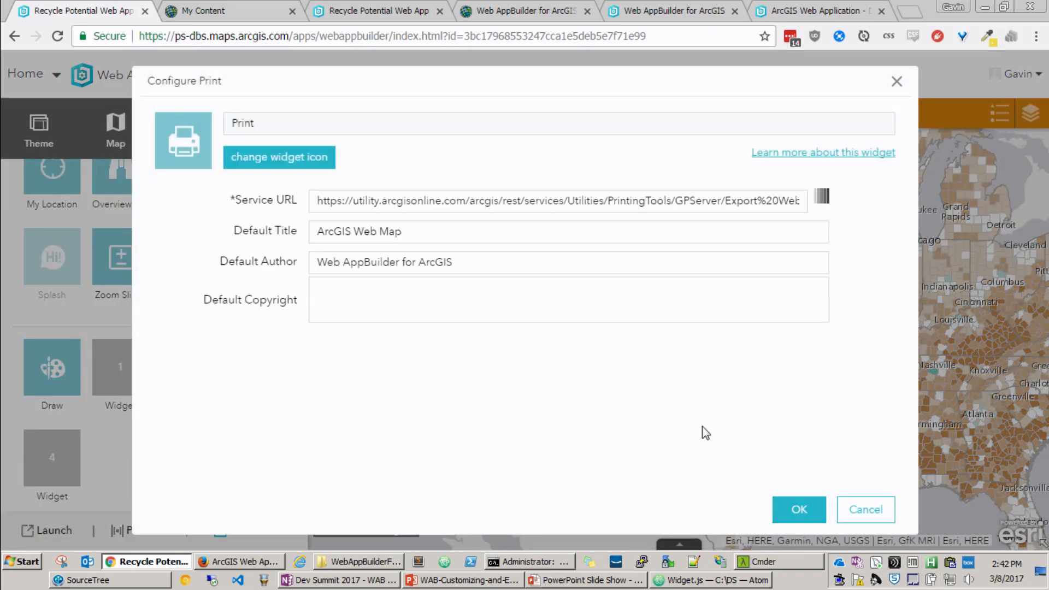
left_click(798, 509)
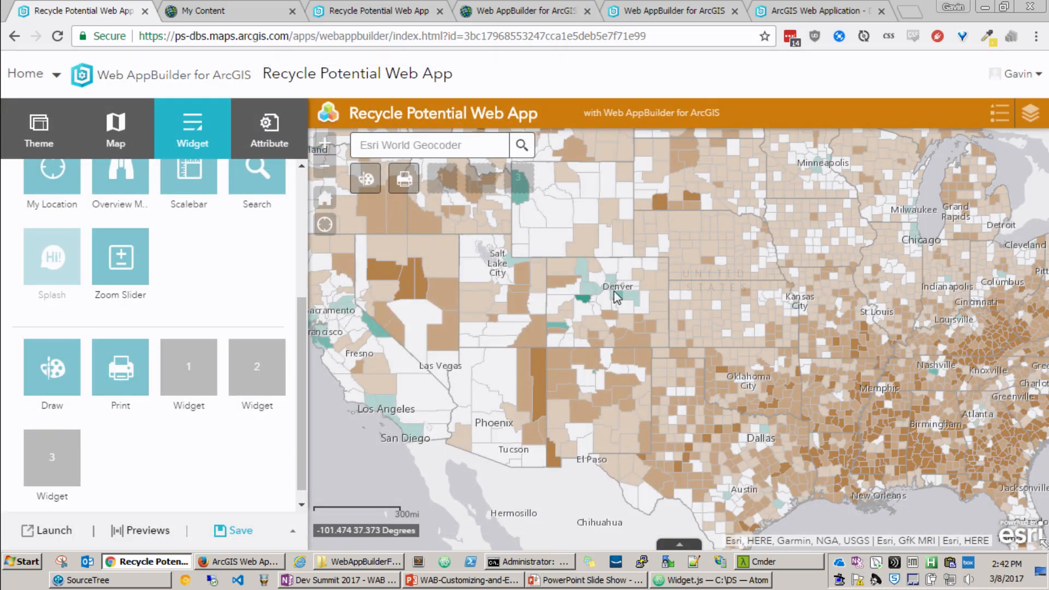
Step: Replace the app's branding logo with the image recycling.png
left_click(266, 135)
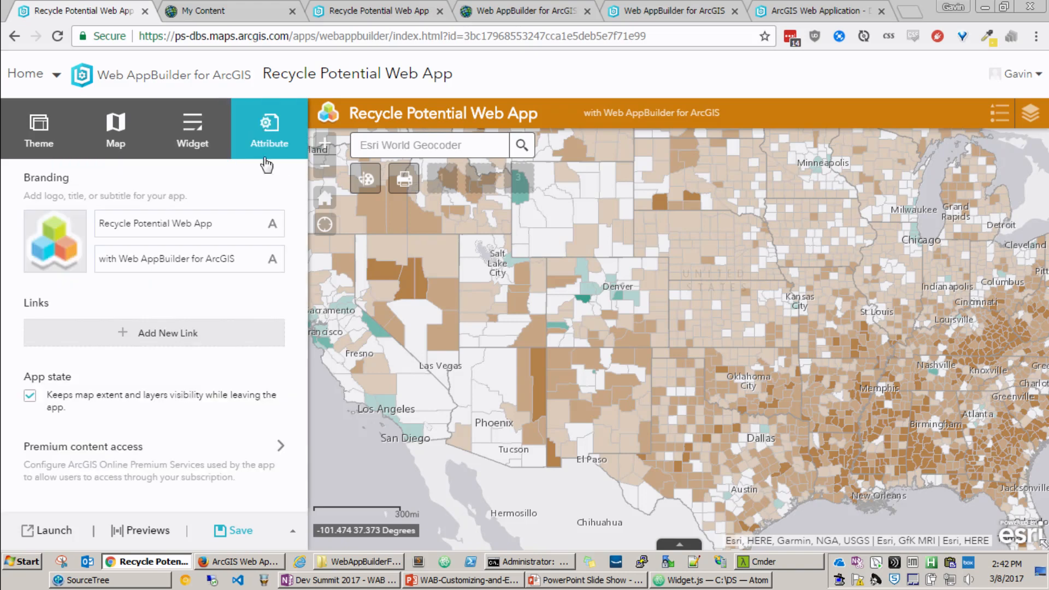
left_click_drag(227, 217, 171, 221)
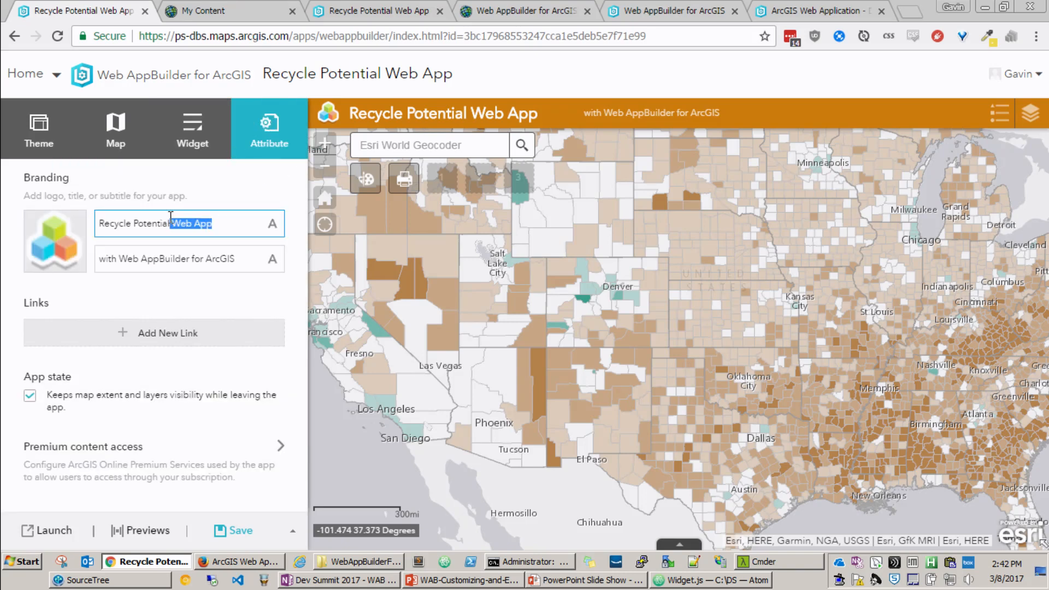
mouse_move(54, 255)
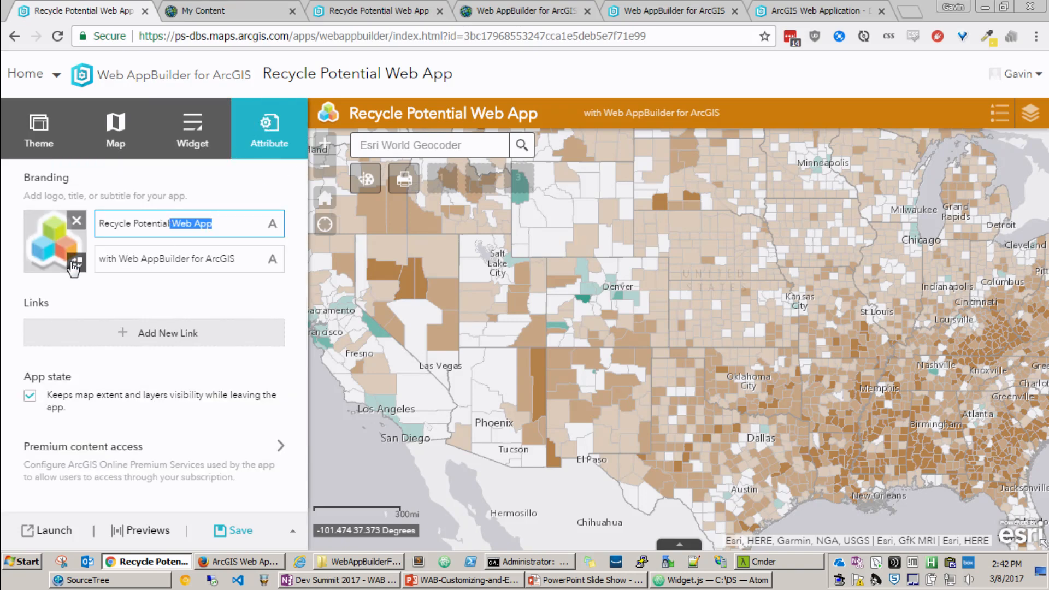
left_click(76, 264)
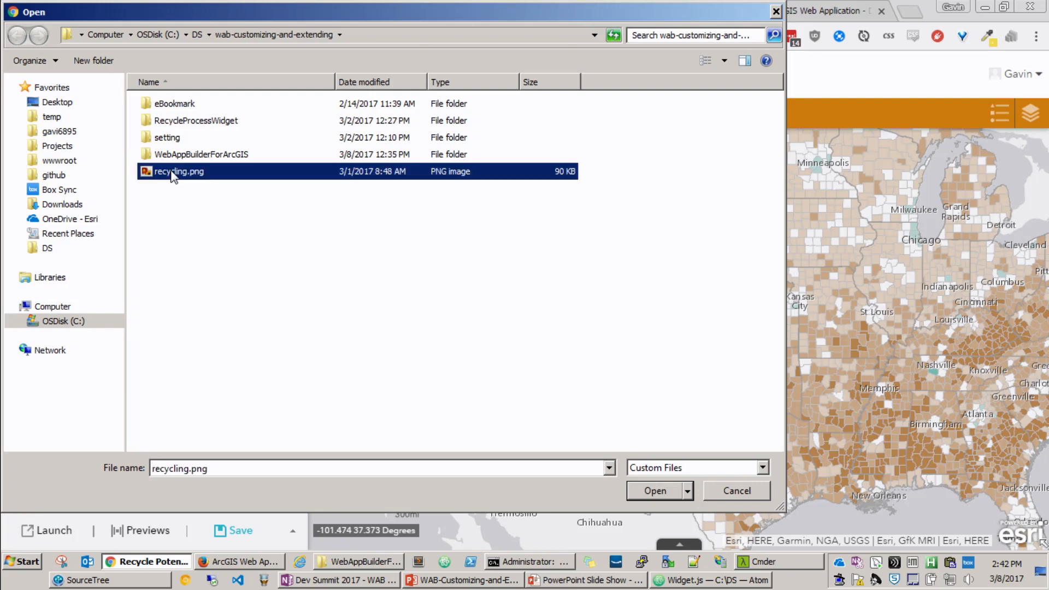
double_click(169, 172)
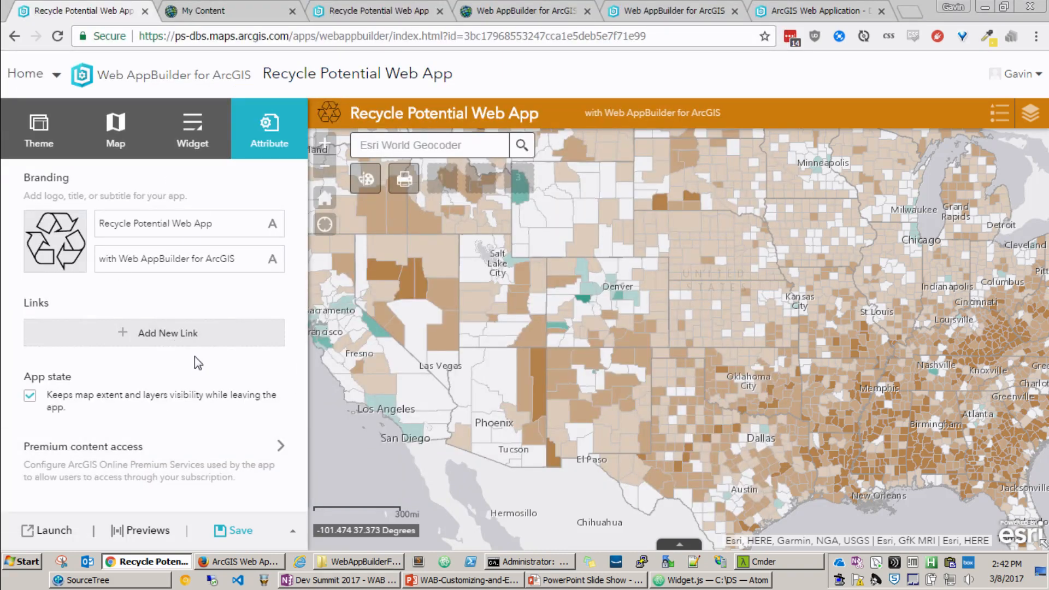
Step: Save the configured web app and launch it in its own browser tab
left_click(233, 531)
left_click(49, 530)
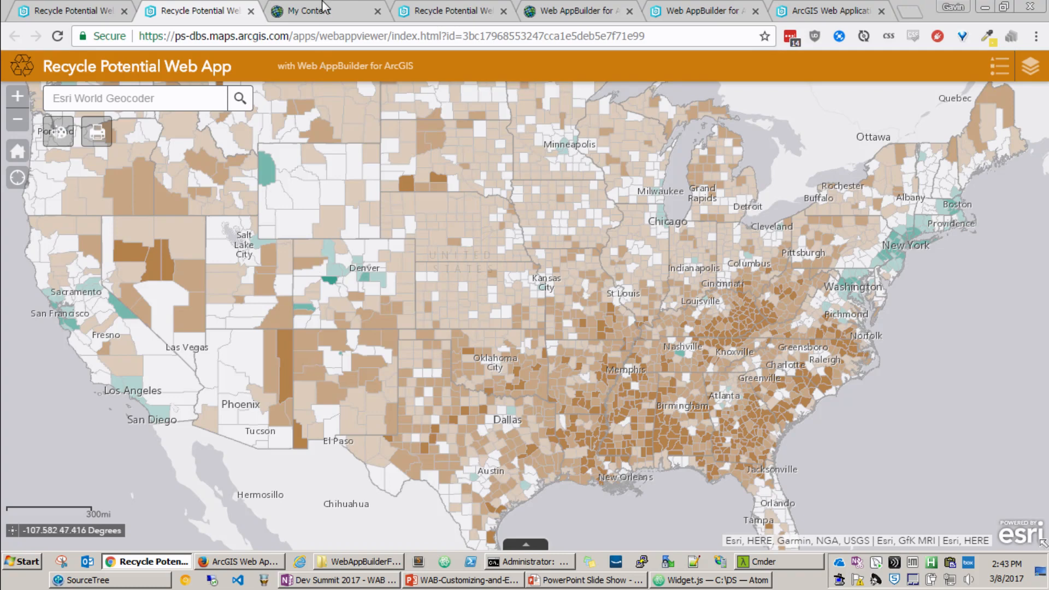
Step: Refresh My Content, open the Recycle Potential Web App item and download the application
left_click(311, 11)
left_click(56, 36)
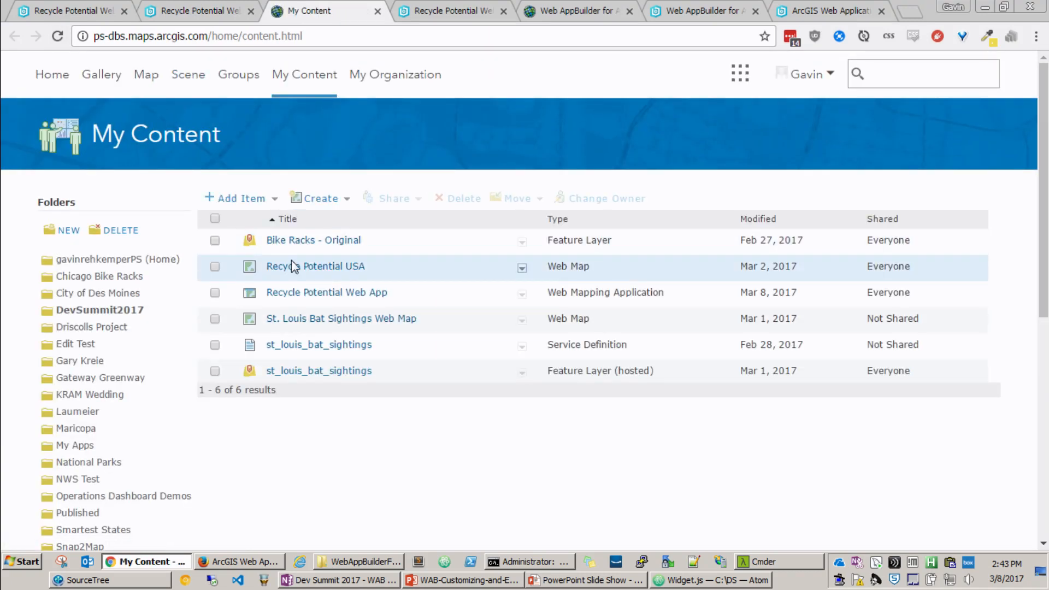
left_click(367, 296)
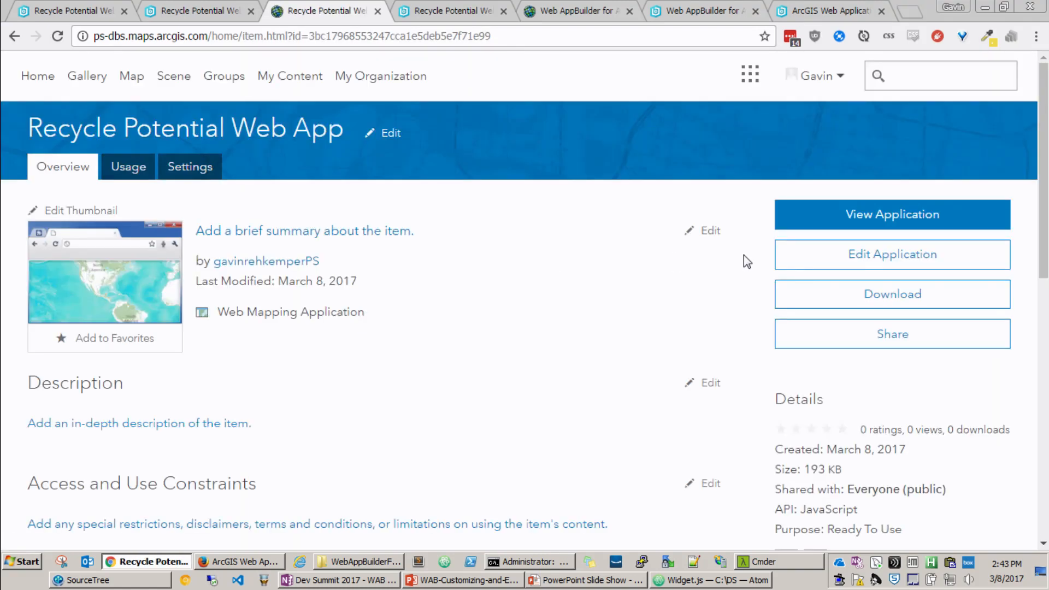
left_click(830, 305)
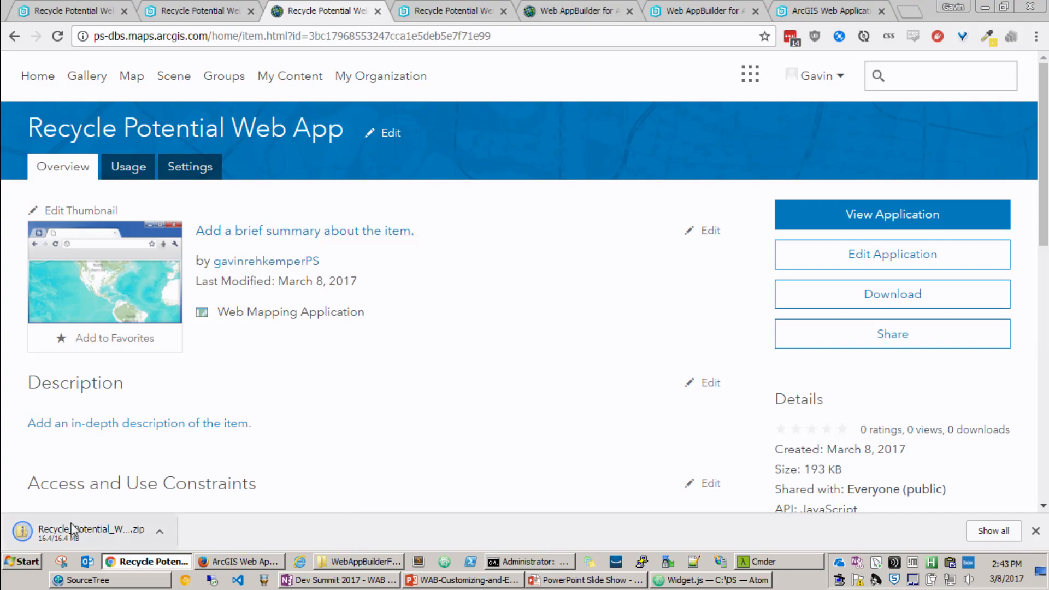
Step: View the self-hosted copy of Recycle Potential Web App and highlight its web address ending in /recycle/
left_click(430, 7)
left_click_drag(330, 36, 179, 39)
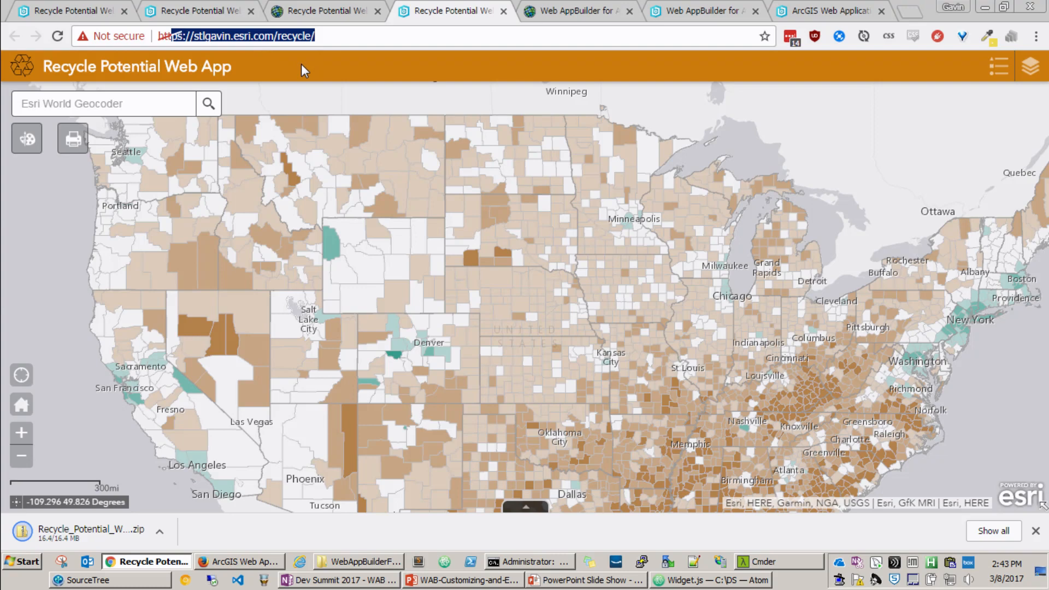
Step: Draw circles over Kansas City and St Louis on the self-hosted app's map and print it as a MAP_ONLY PDF
left_click_drag(460, 325, 473, 321)
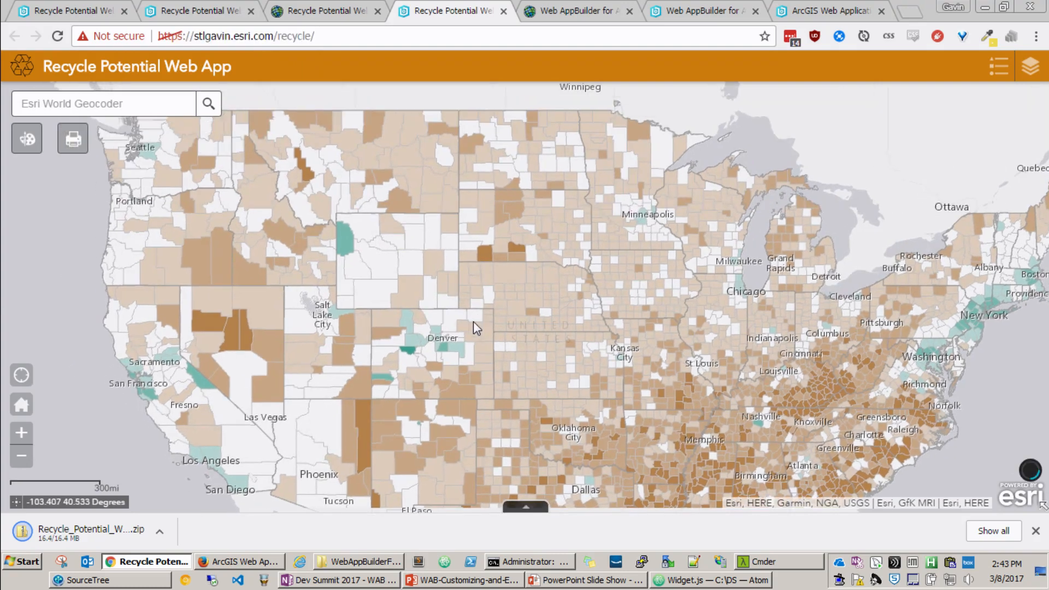
left_click(1033, 532)
left_click(27, 141)
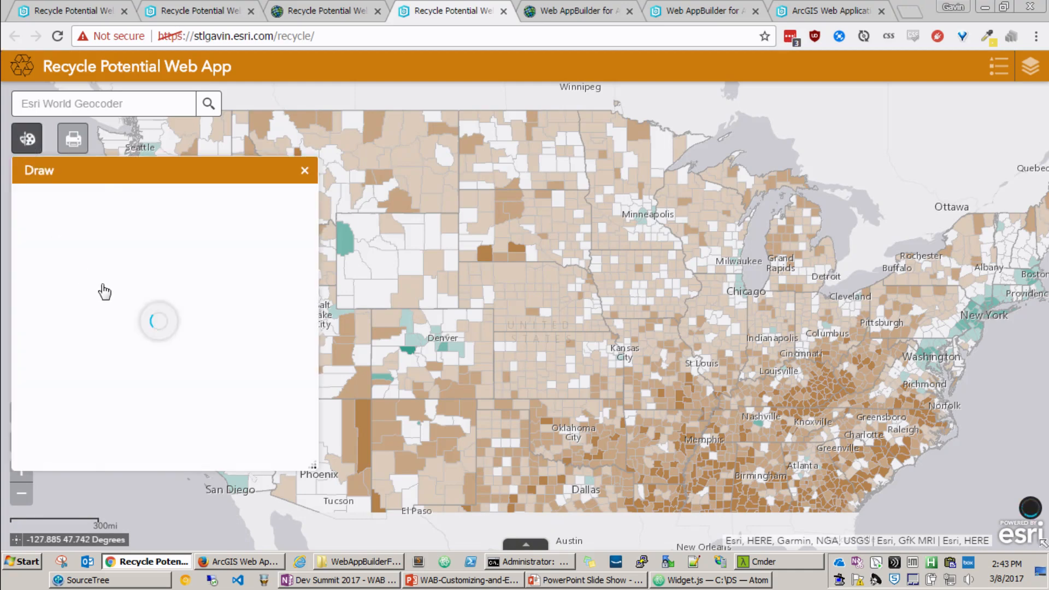
left_click(36, 273)
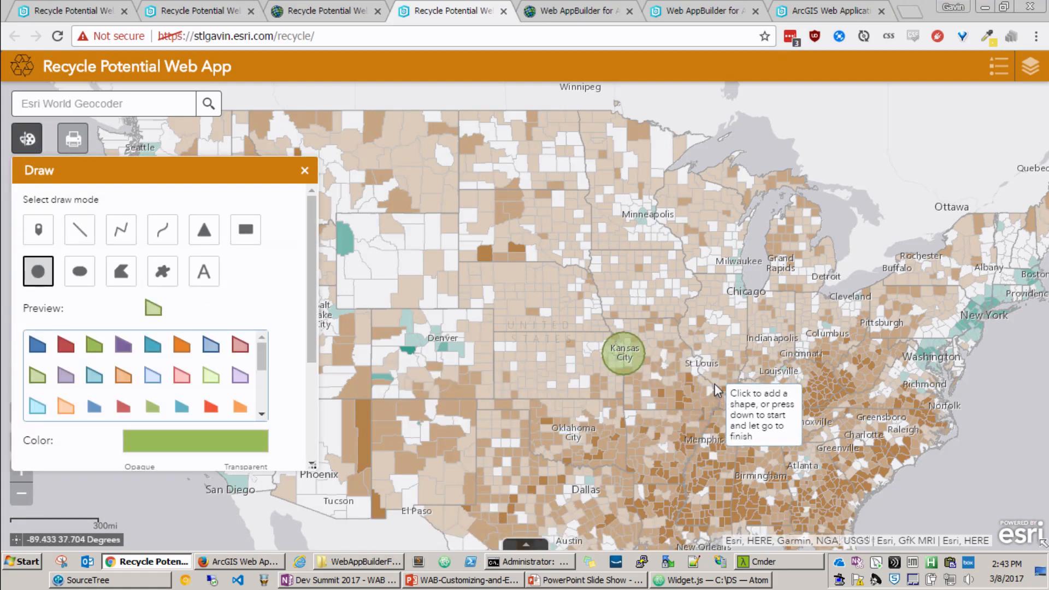
left_click(700, 363)
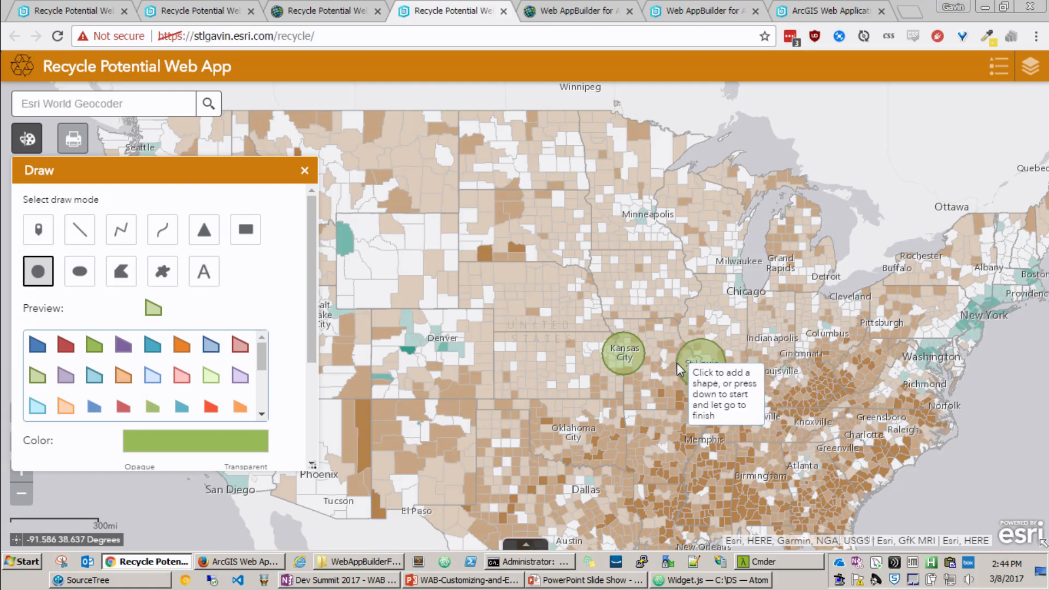
left_click(304, 171)
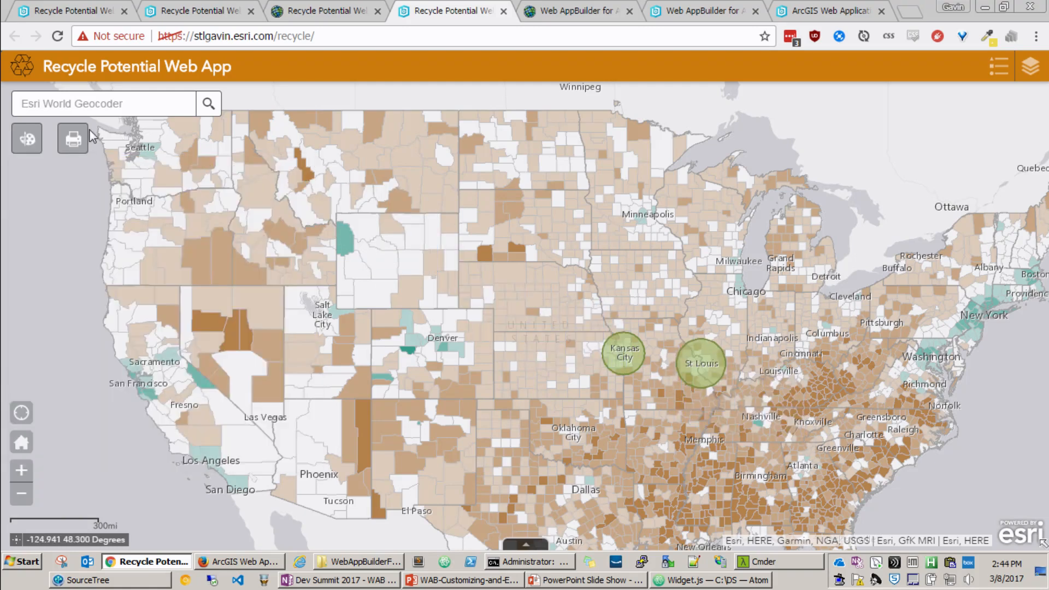
left_click(73, 139)
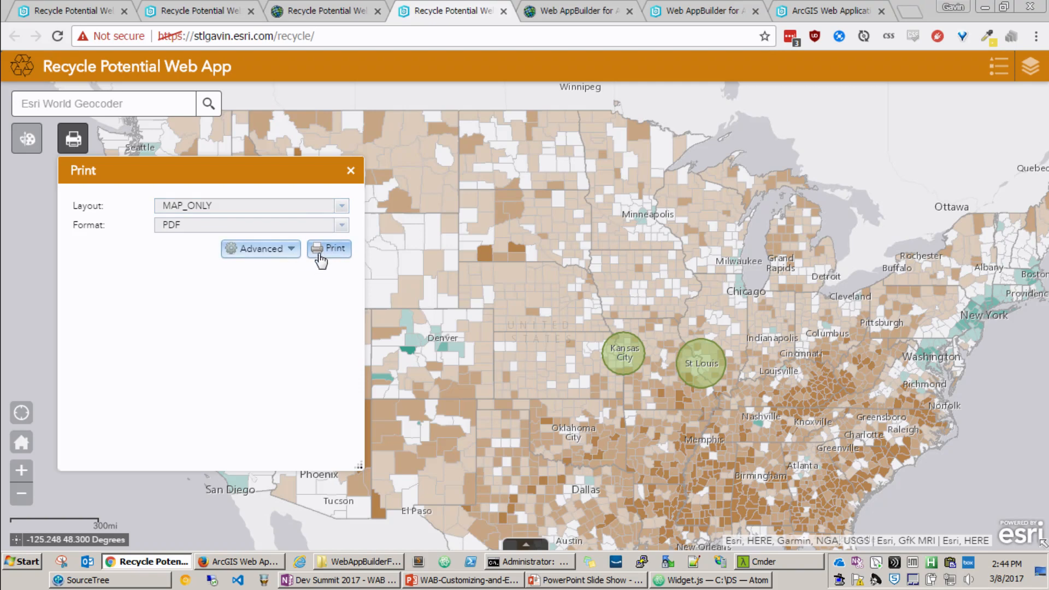
left_click(327, 249)
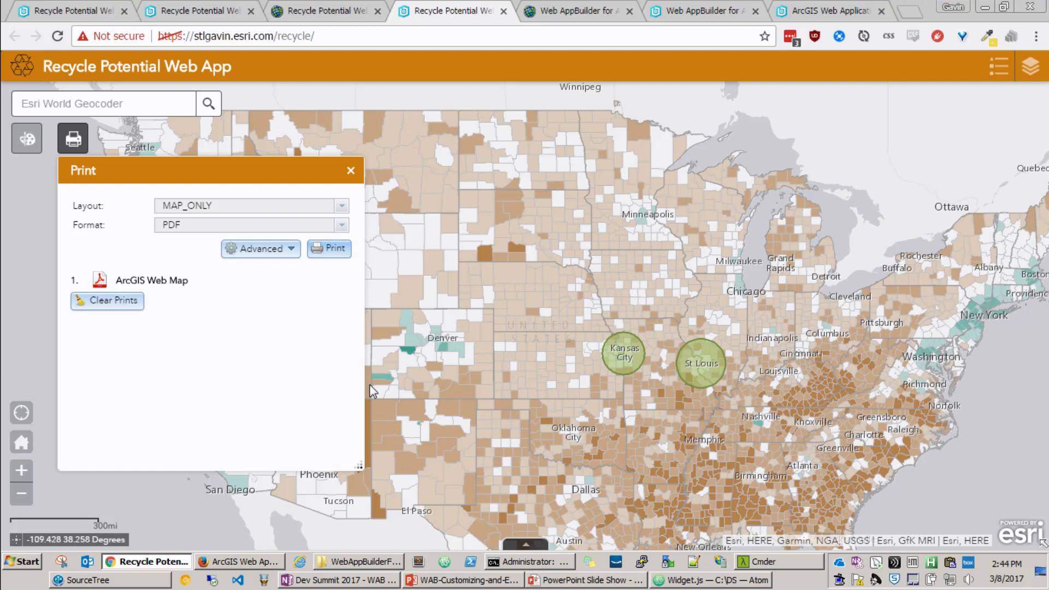
Step: View the Web AppBuilder Developer Edition page, startup.bat in the WebAppBuilderForArcGIS folder, and its server console
left_click(541, 7)
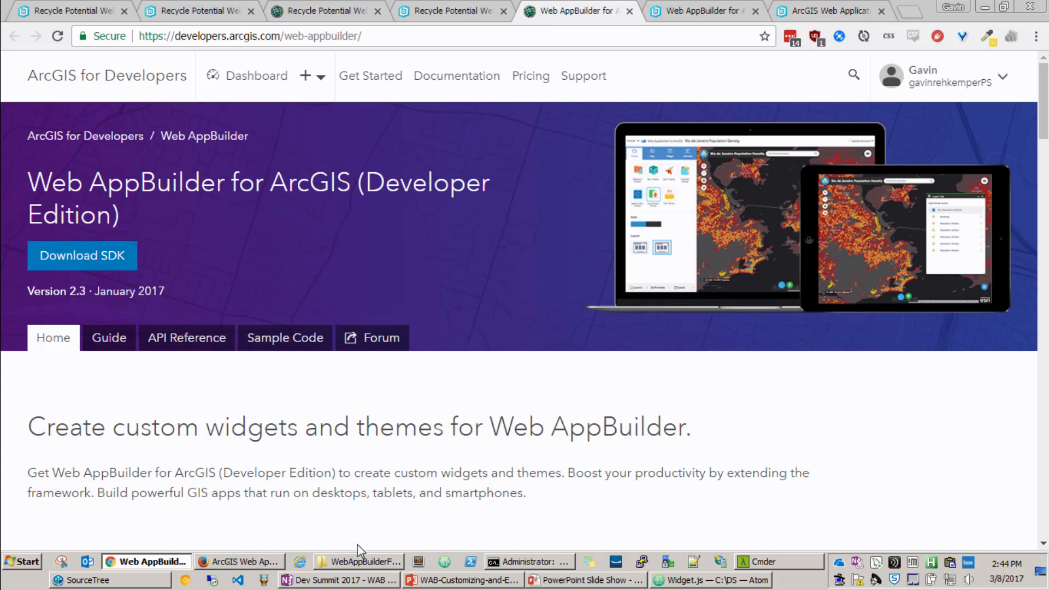
left_click(353, 561)
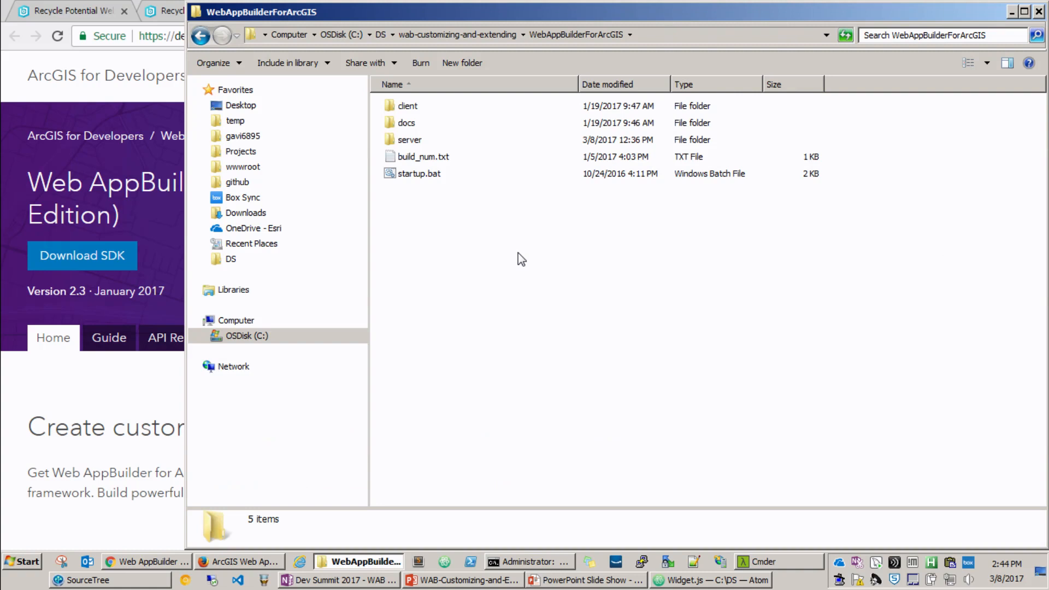
left_click(441, 176)
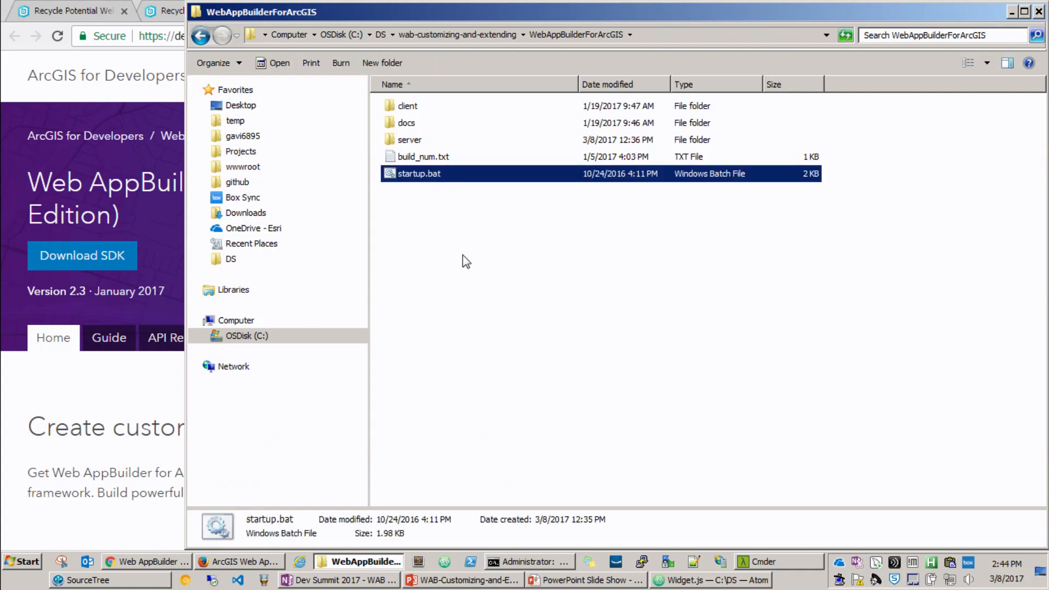
left_click(517, 562)
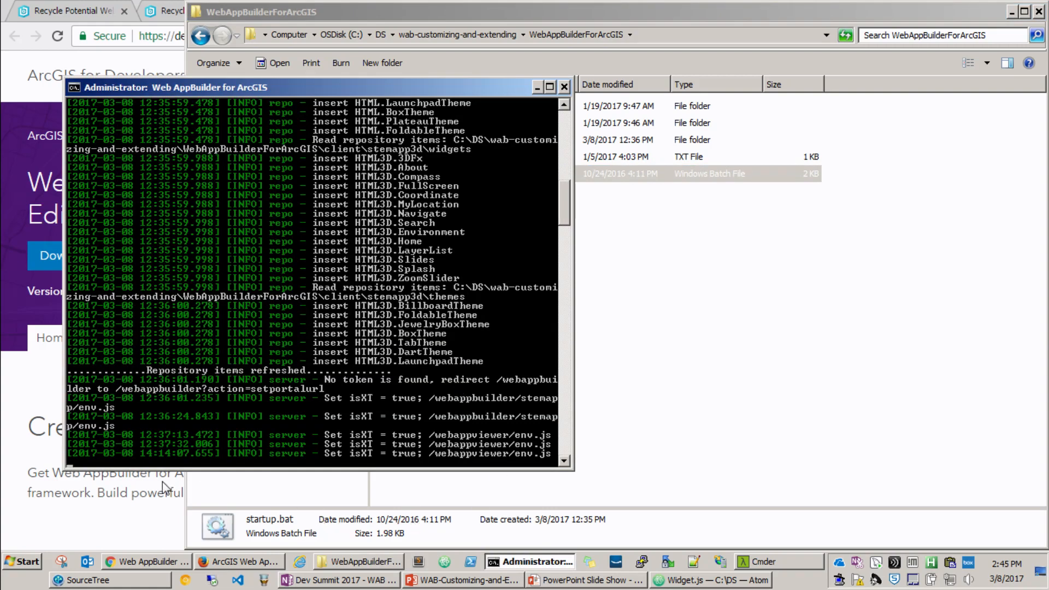
Step: Open the locally hosted Web AppBuilder, look through the account's apps offered for import, and cancel the import
left_click(12, 489)
left_click(730, 8)
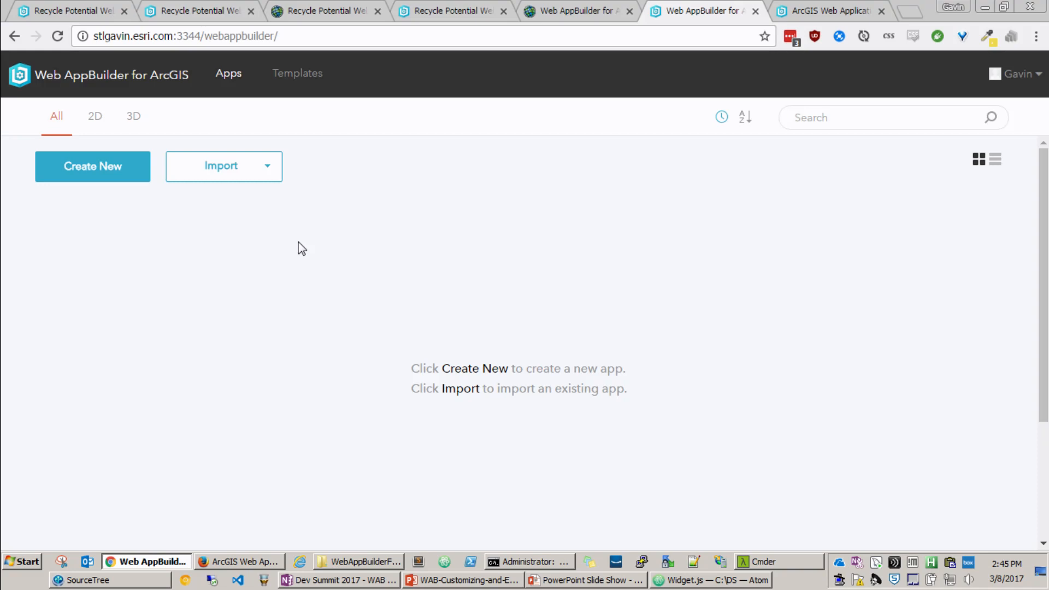
left_click(239, 174)
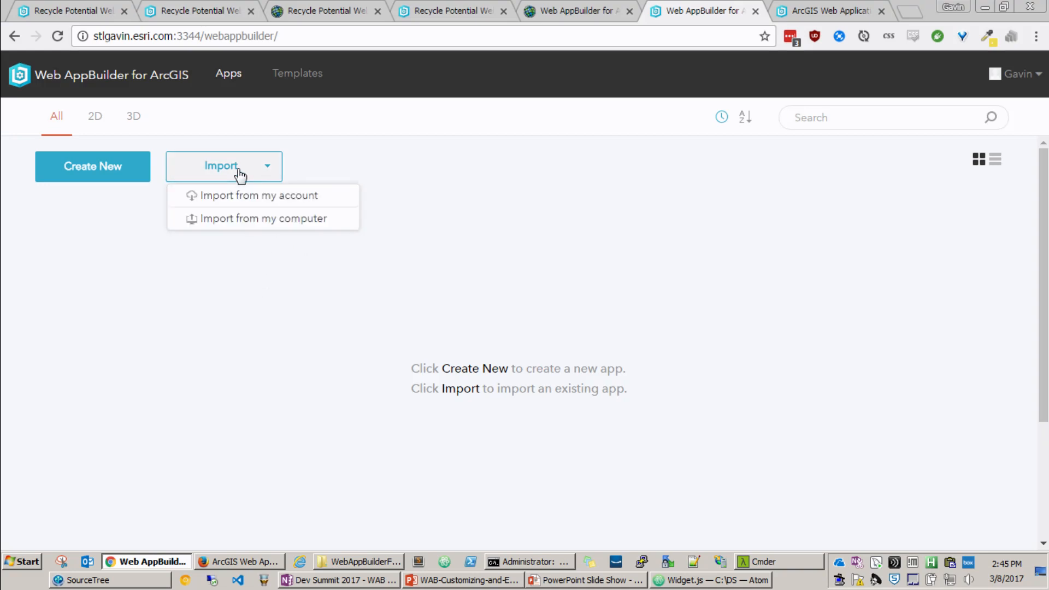
left_click(216, 196)
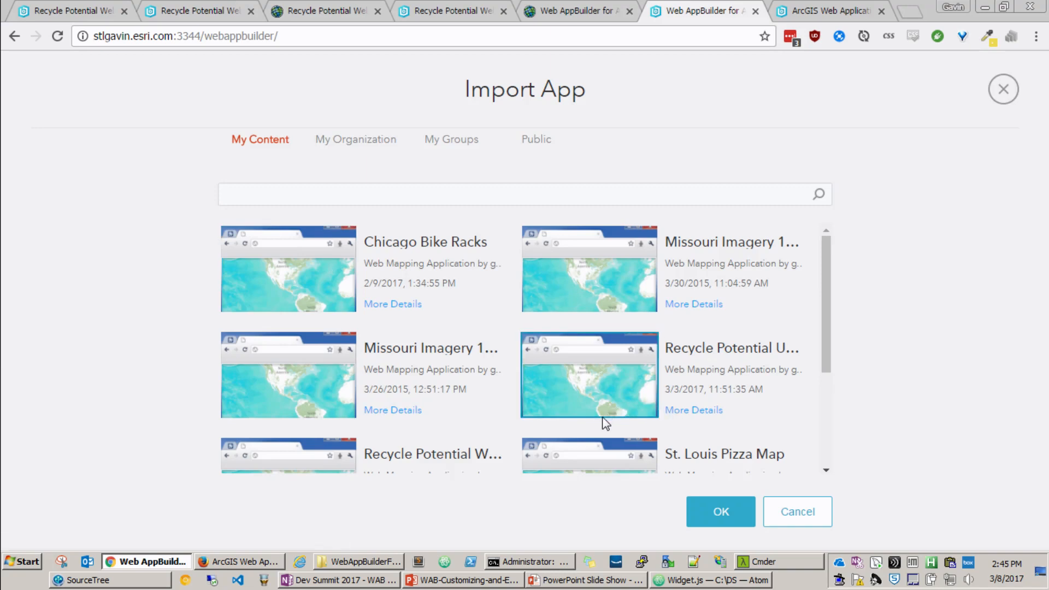
scroll(494, 409, "down", 3)
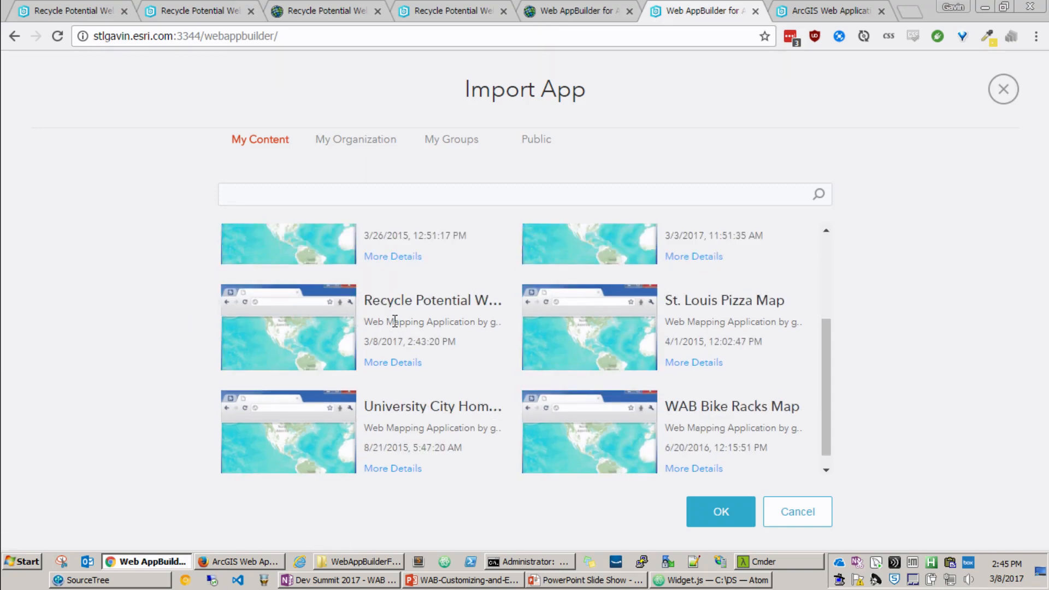
left_click(817, 512)
Step: Try to import Recycle_Potential_USA_Web_App.zip from the computer and reload the builder page
left_click(245, 172)
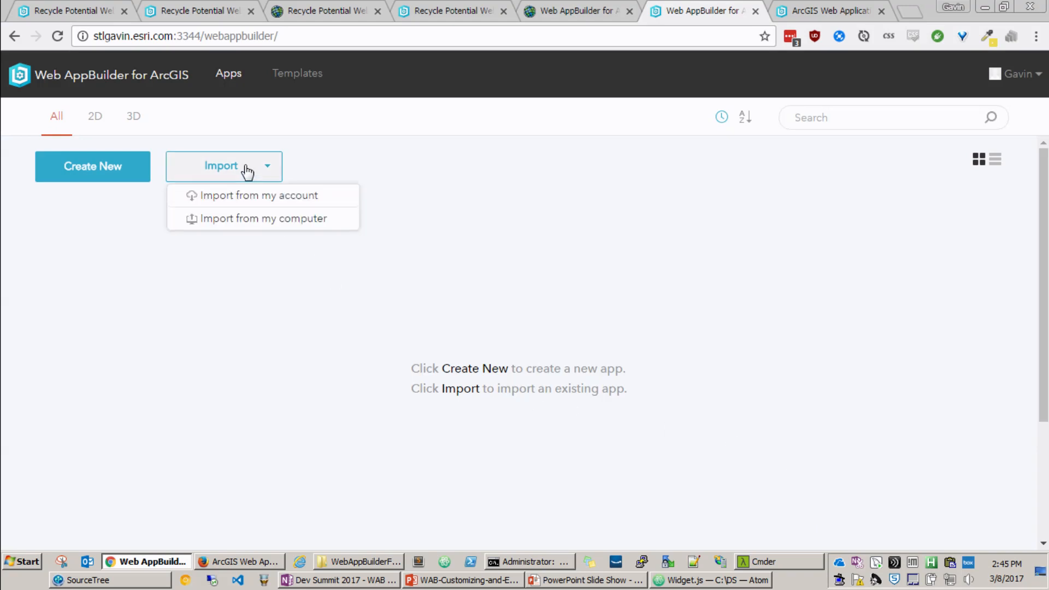
left_click(240, 221)
left_click(209, 210)
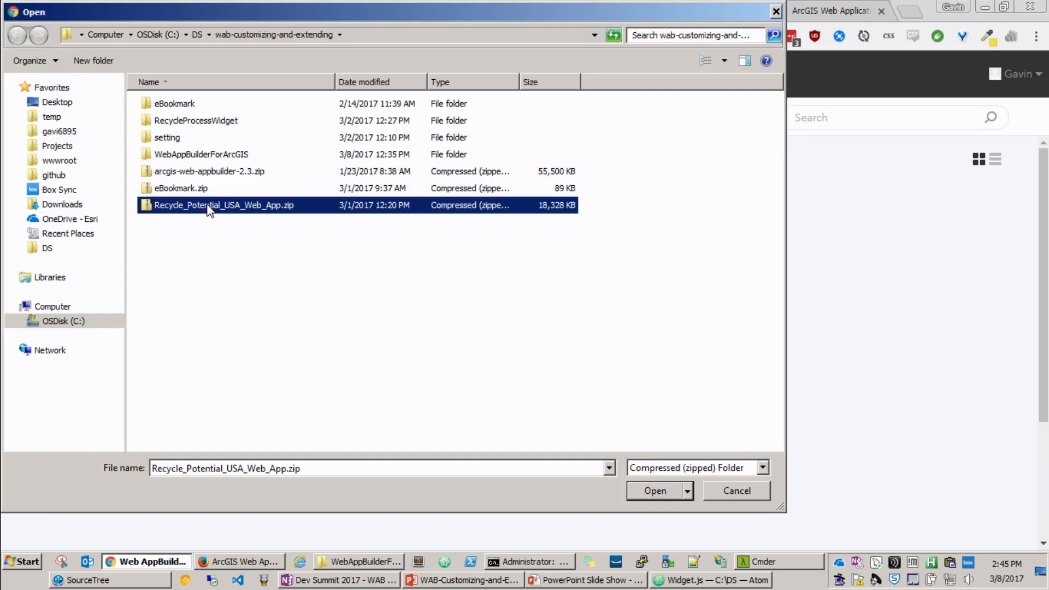
double_click(209, 210)
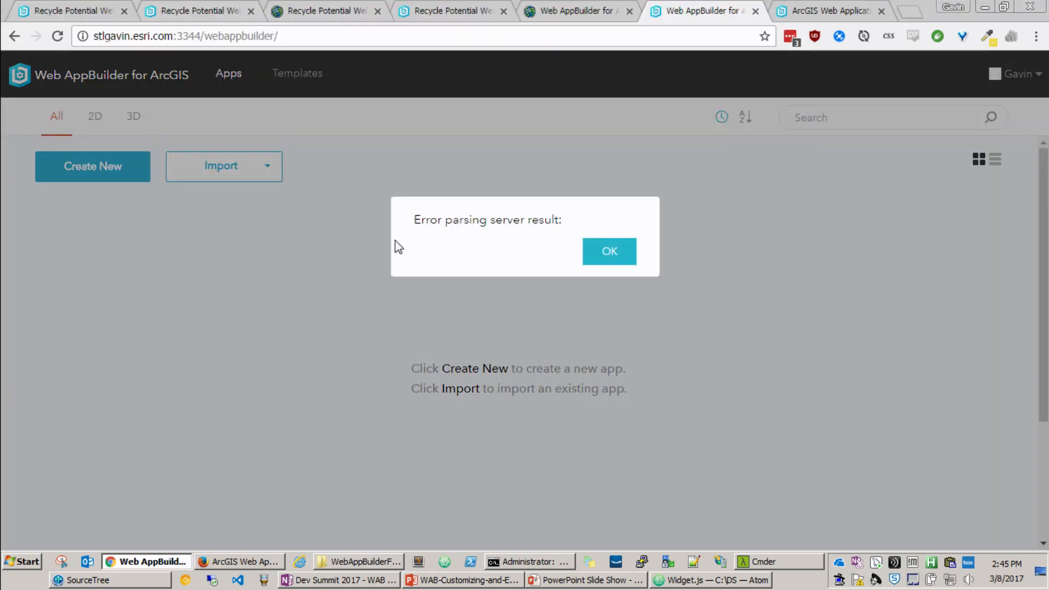
left_click(609, 252)
left_click(56, 37)
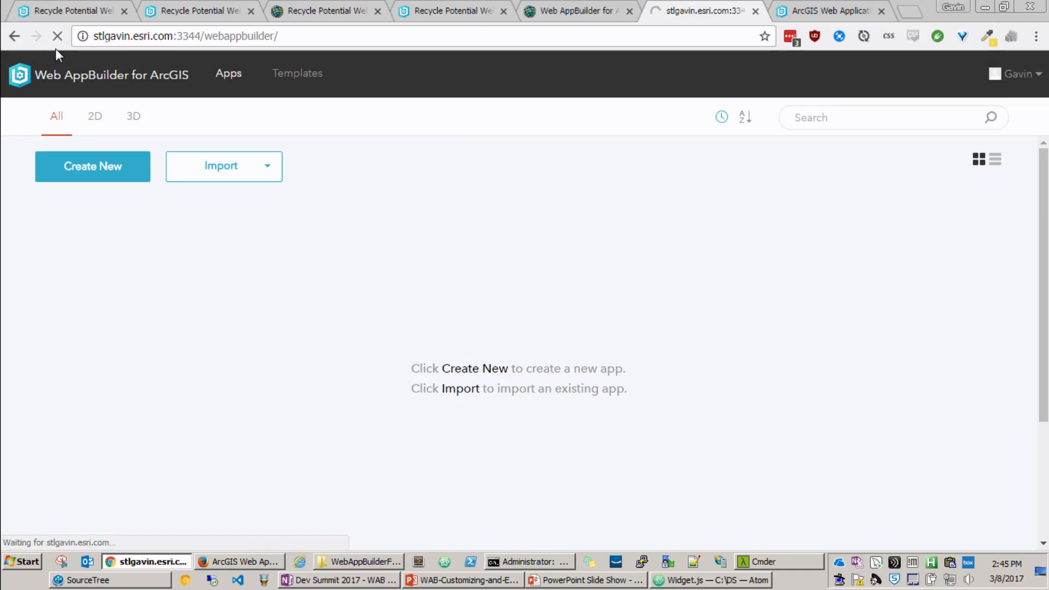
Step: Restart the Web AppBuilder server by closing its console and running startup.bat from the WebAppBuilderForArcGIS folder
left_click(516, 559)
key("alt+Tab")
key("alt+Tab")
key("alt+Tab")
key("alt+Tab")
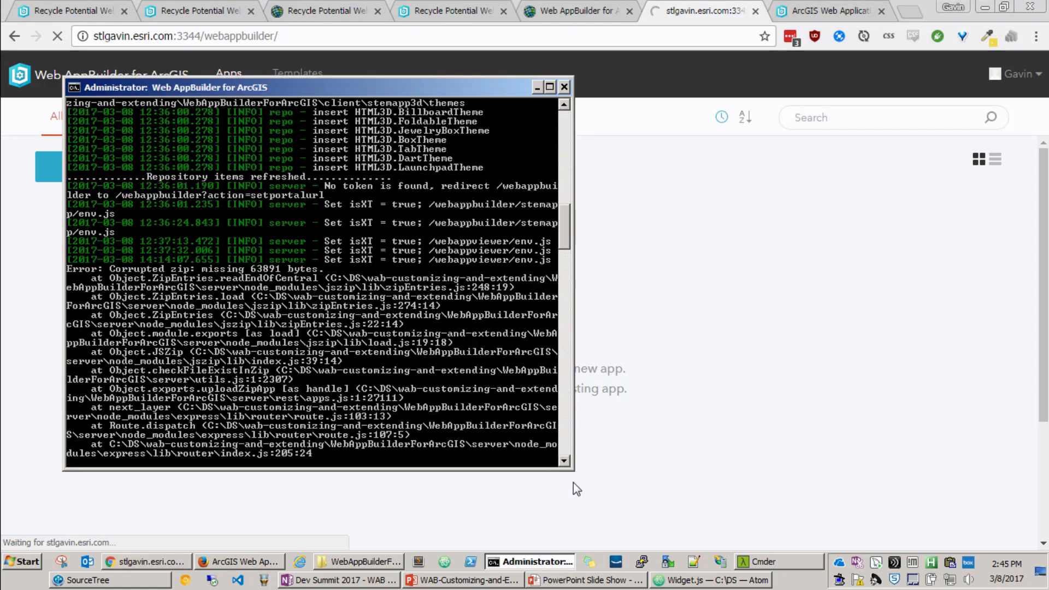
left_click(564, 87)
left_click(402, 561)
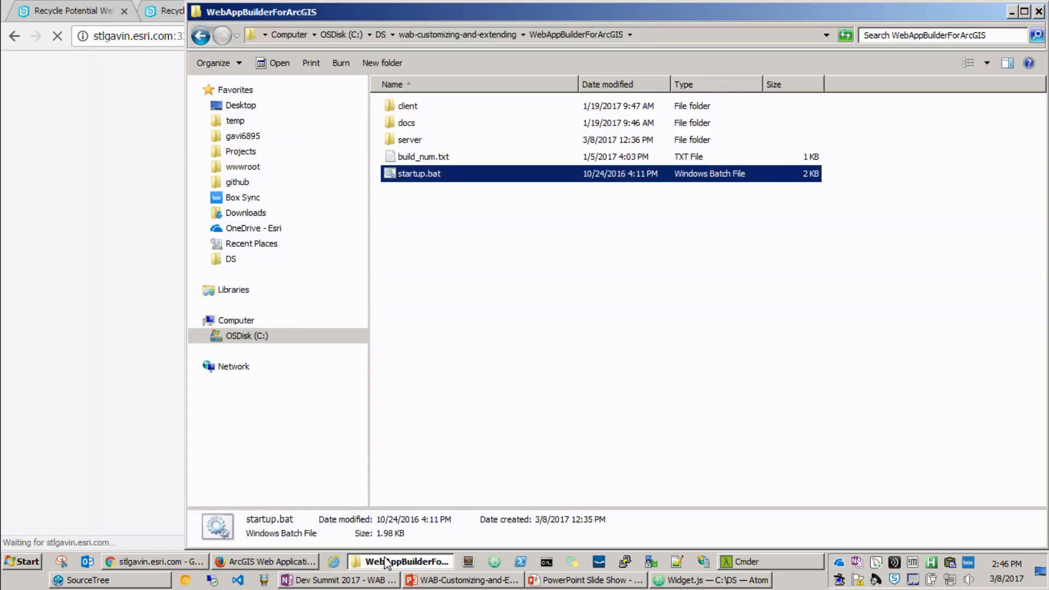
left_click(421, 185)
double_click(425, 174)
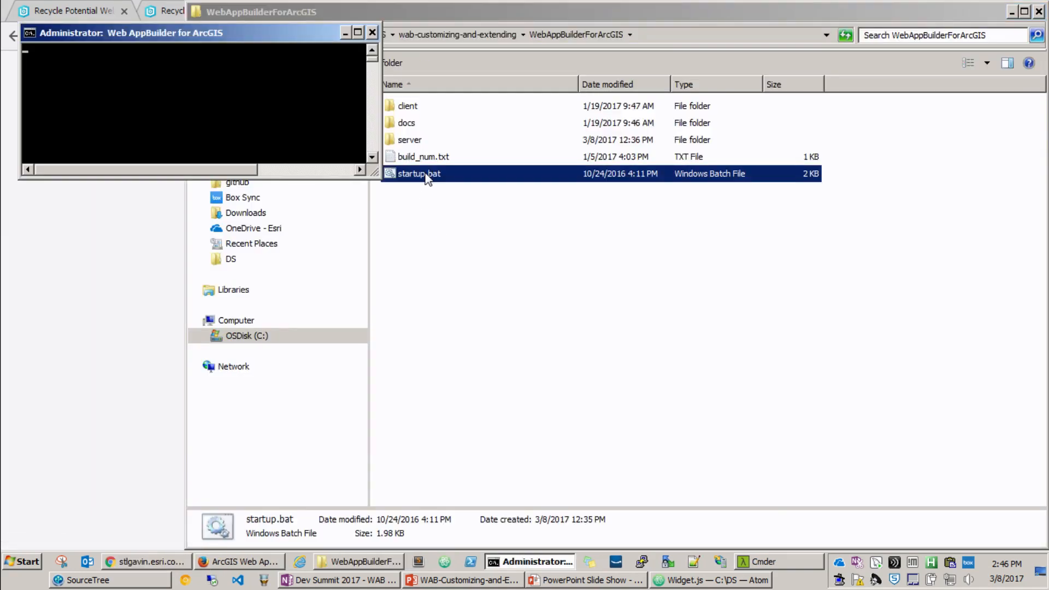
left_click_drag(375, 173, 486, 350)
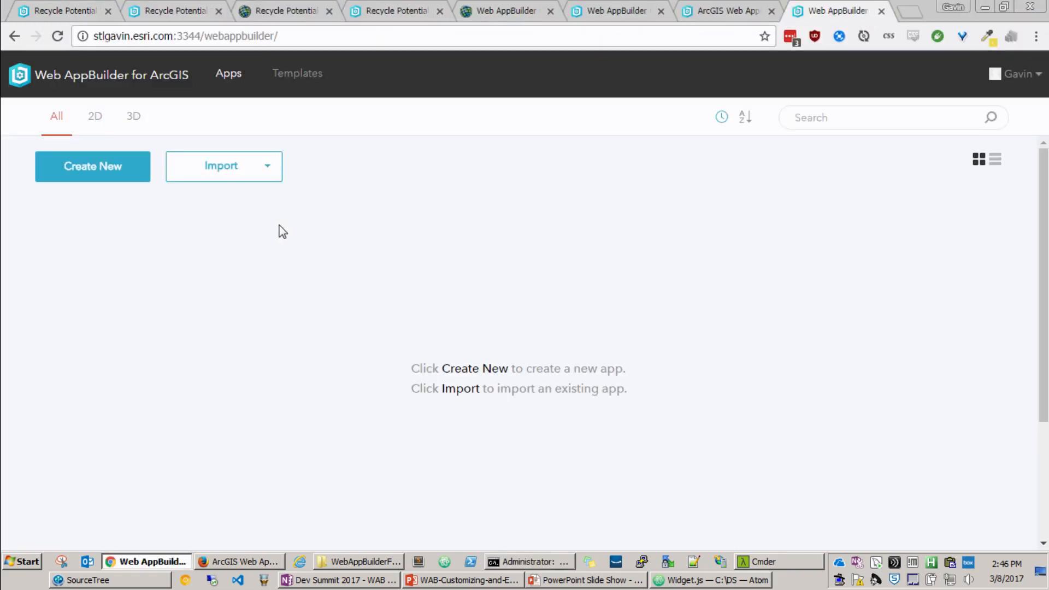
Step: Import Recycle_Potential_USA_Web_App.zip from the computer, open the imported app for editing and highlight its web address
left_click(234, 172)
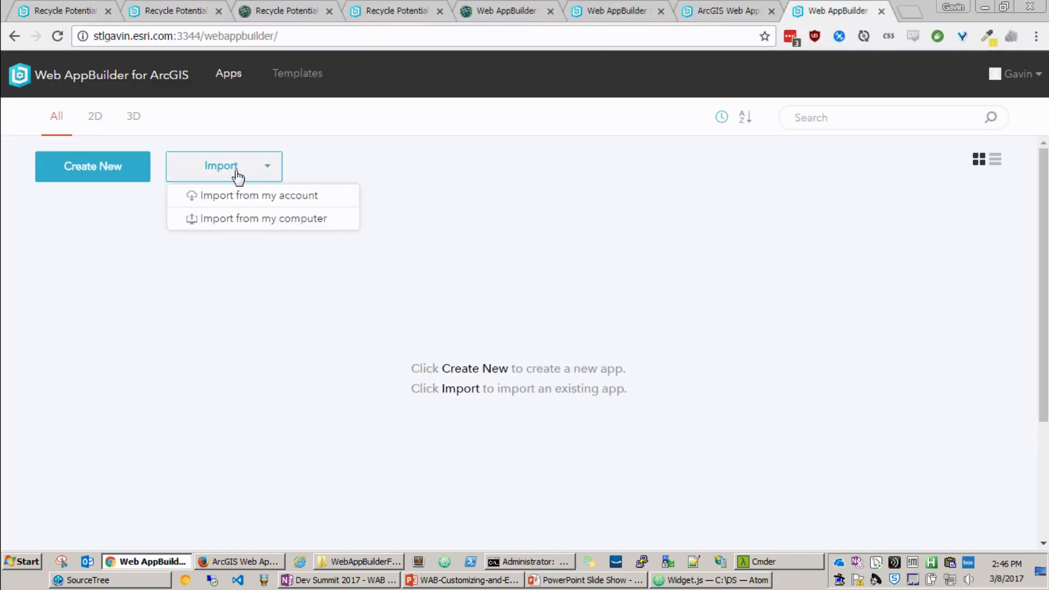
left_click(229, 216)
double_click(228, 212)
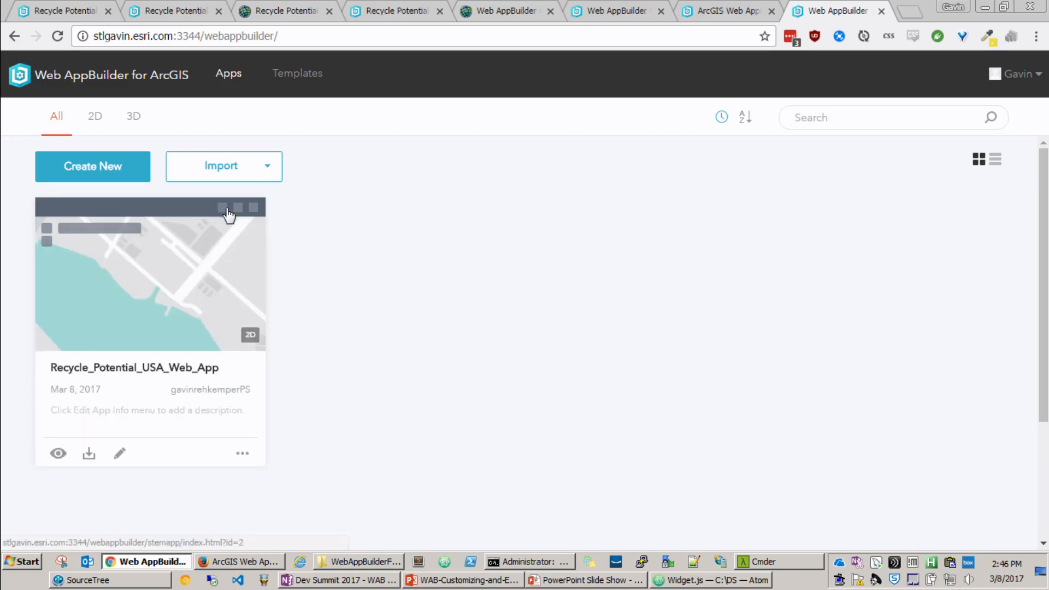
left_click(122, 452)
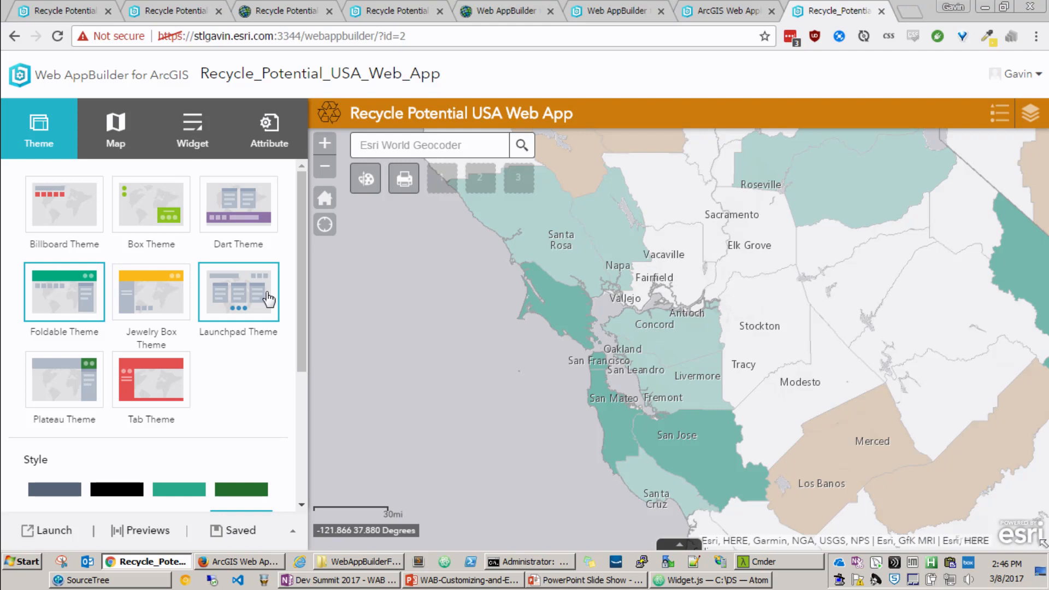
left_click_drag(244, 36, 442, 34)
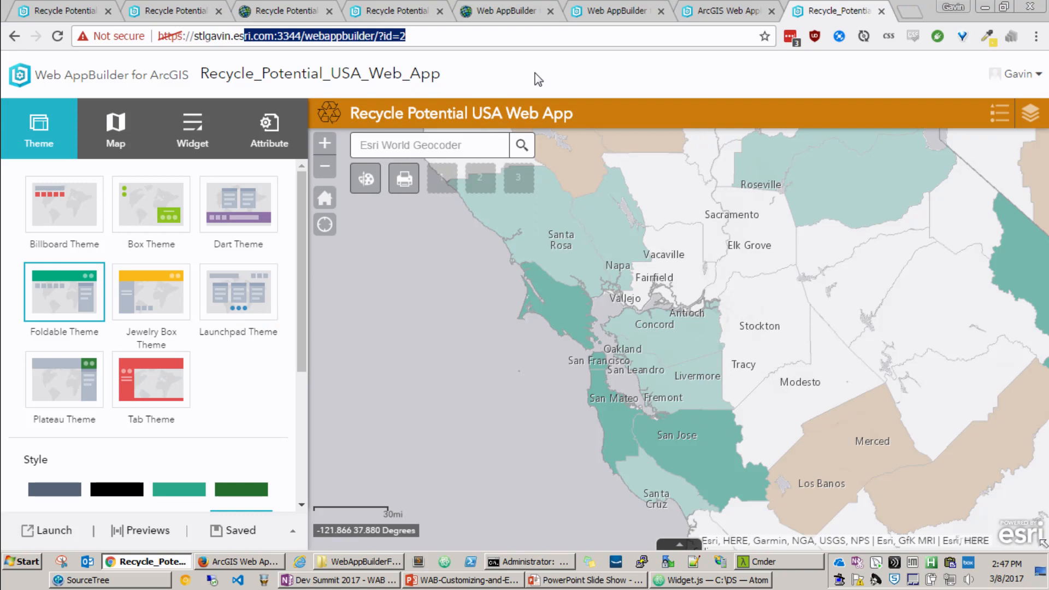
Step: Enable a background image for the app's loading screen and use recycling.png
left_click(248, 143)
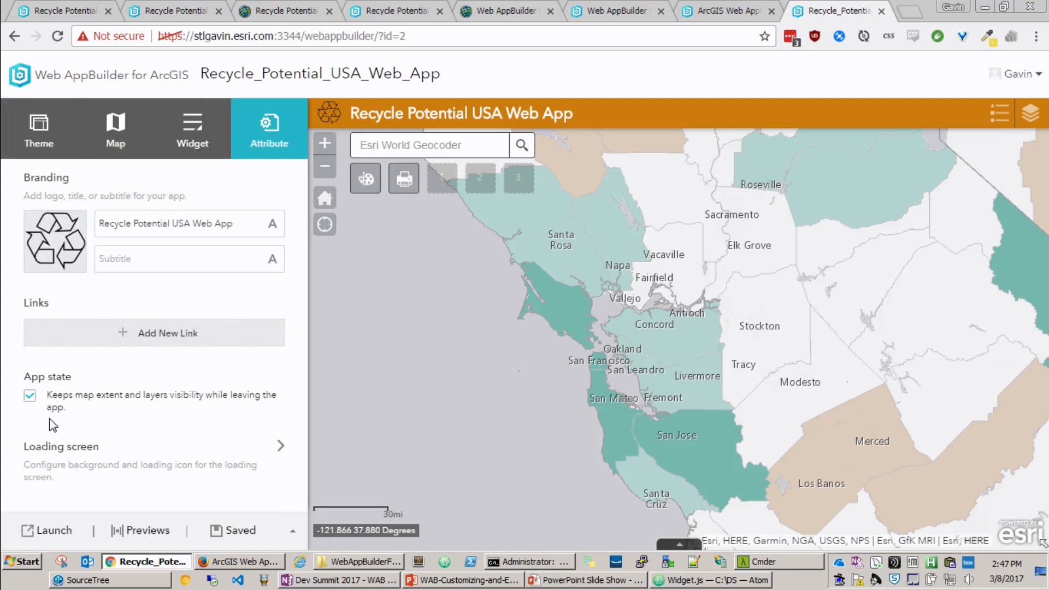
left_click(123, 479)
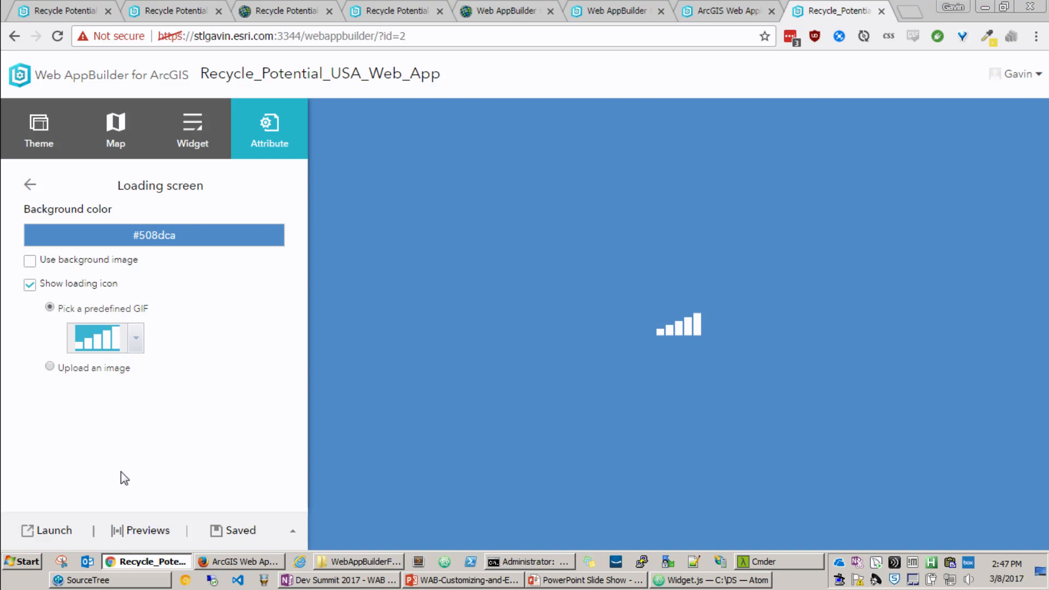
left_click(29, 261)
left_click(77, 288)
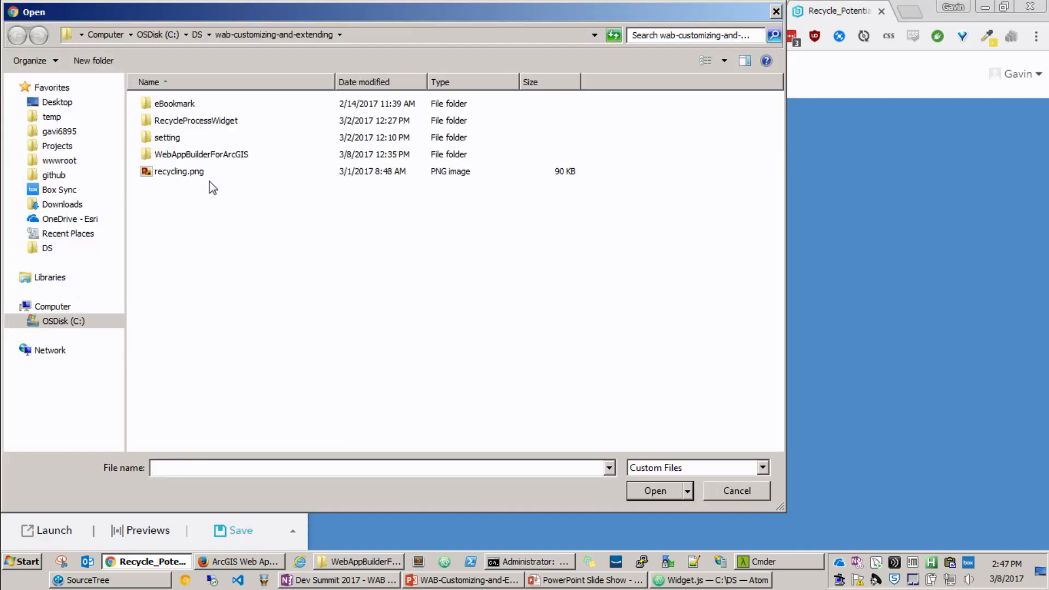
key("Escape")
Step: Set the loading icon to the predefined GIF with a row of grey squares and save the app
left_click(121, 364)
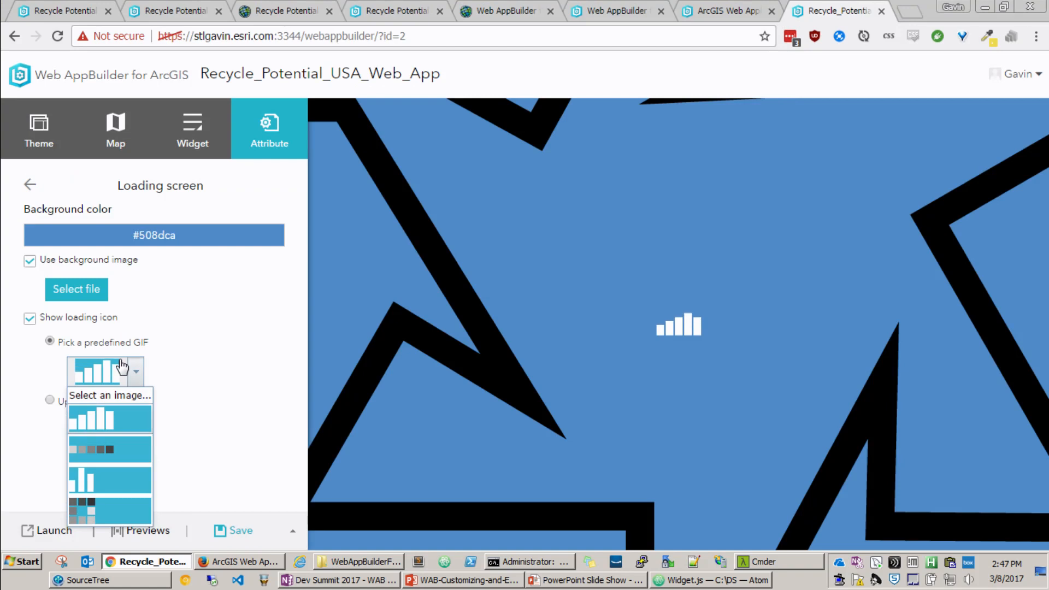
left_click(87, 449)
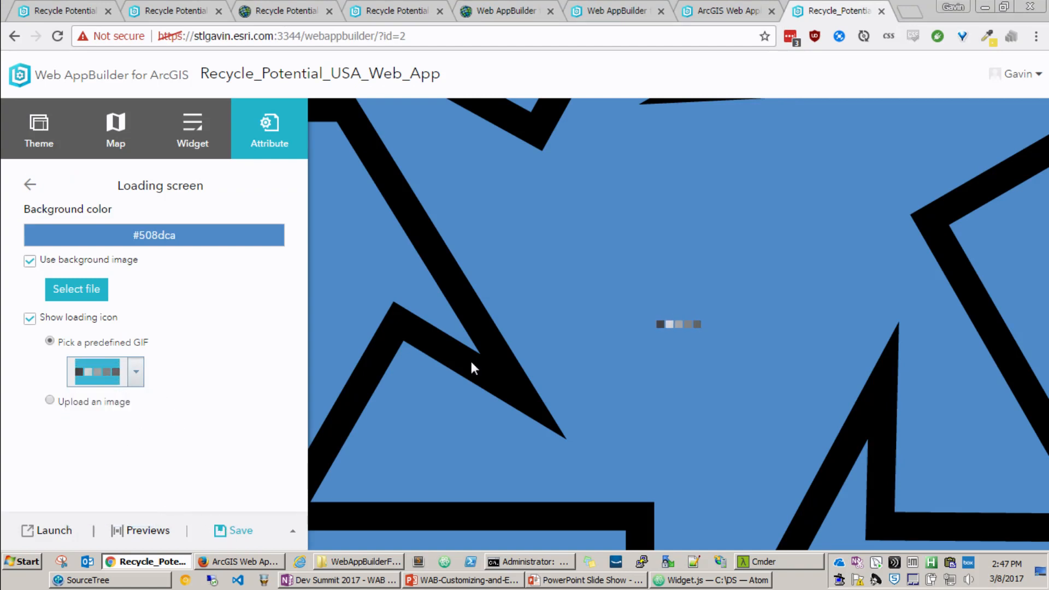
left_click(234, 531)
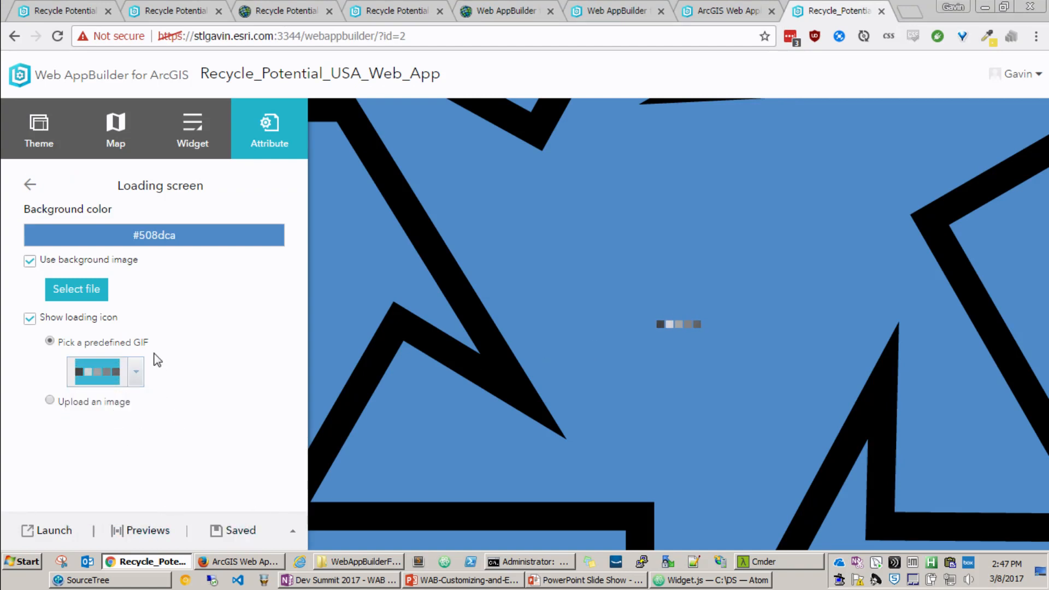
Step: Launch the saved app in its own browser tab, return to the builder tab and reload it
left_click(46, 530)
left_click(734, 17)
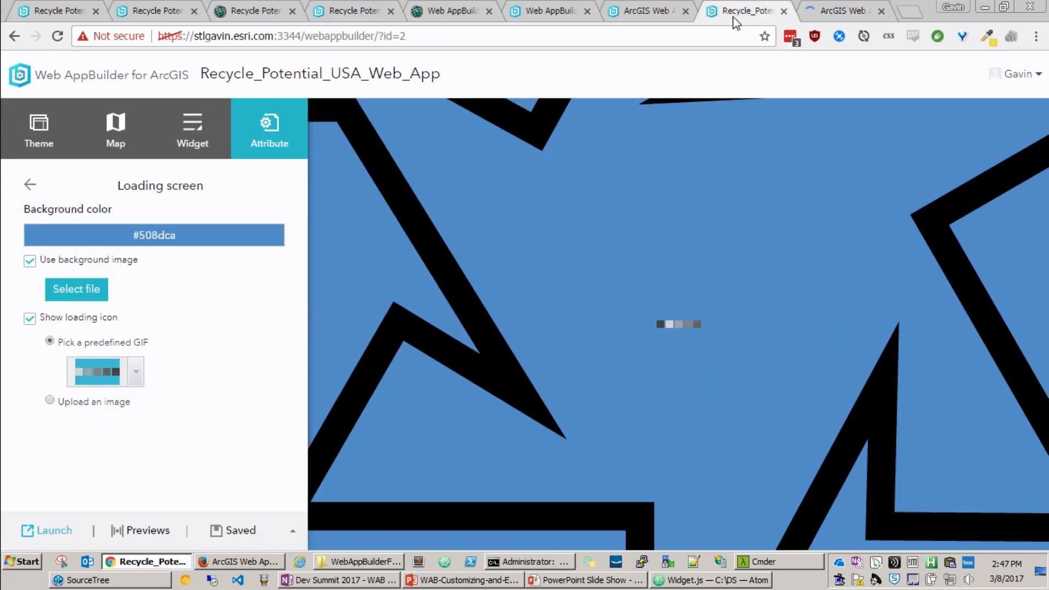
key("F5")
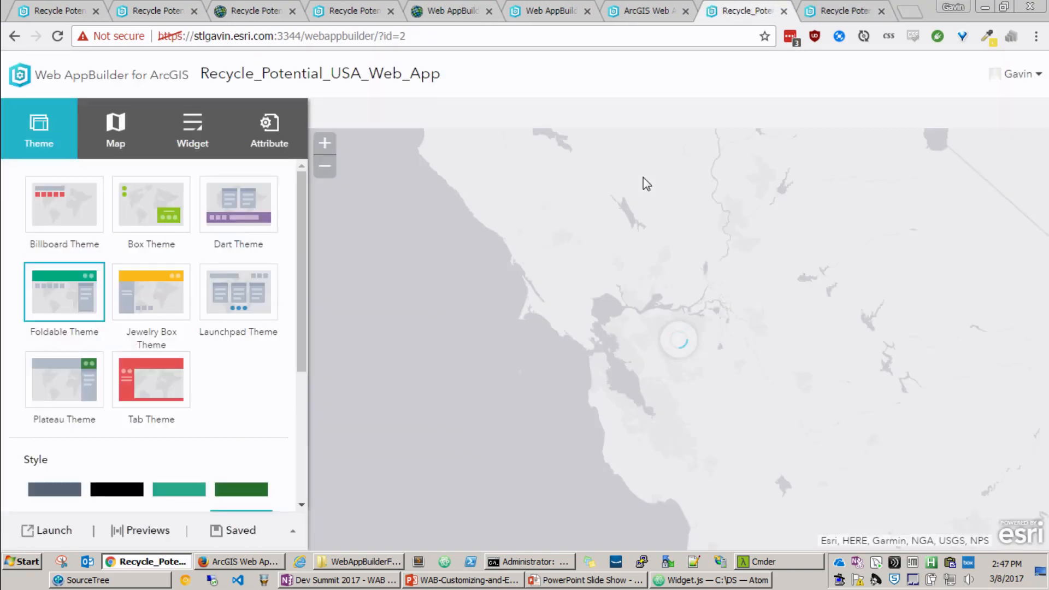
Step: View the launched app in its own browser tab and return to the builder tab
left_click(836, 11)
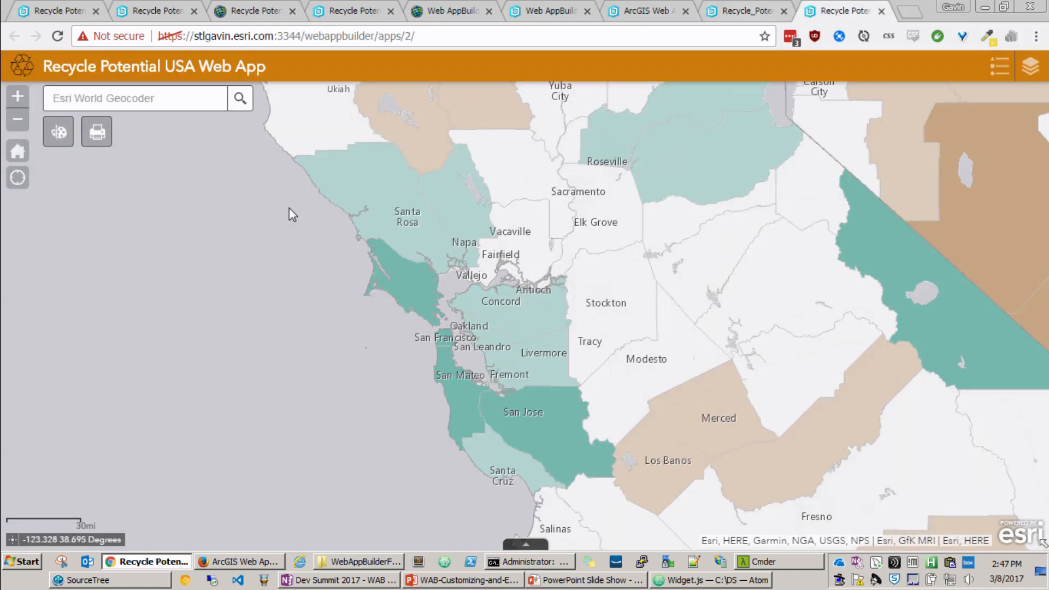
left_click(748, 6)
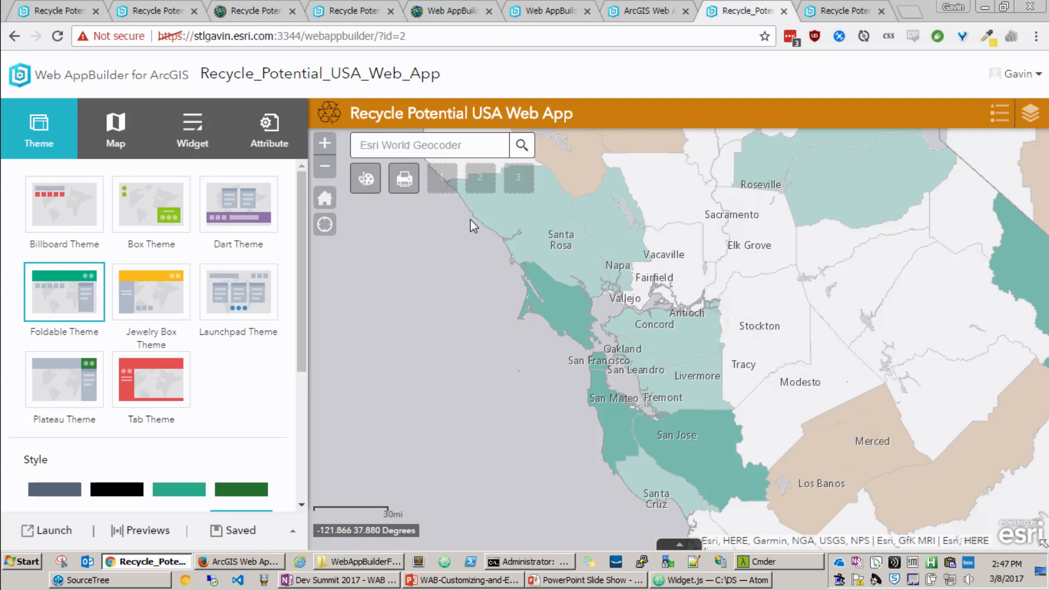
Step: Switch to the WebAppBuilderForArcGIS folder in File Explorer, go to client\stemapp\widgets and look through the widget folders
left_click(364, 566)
left_click(456, 251)
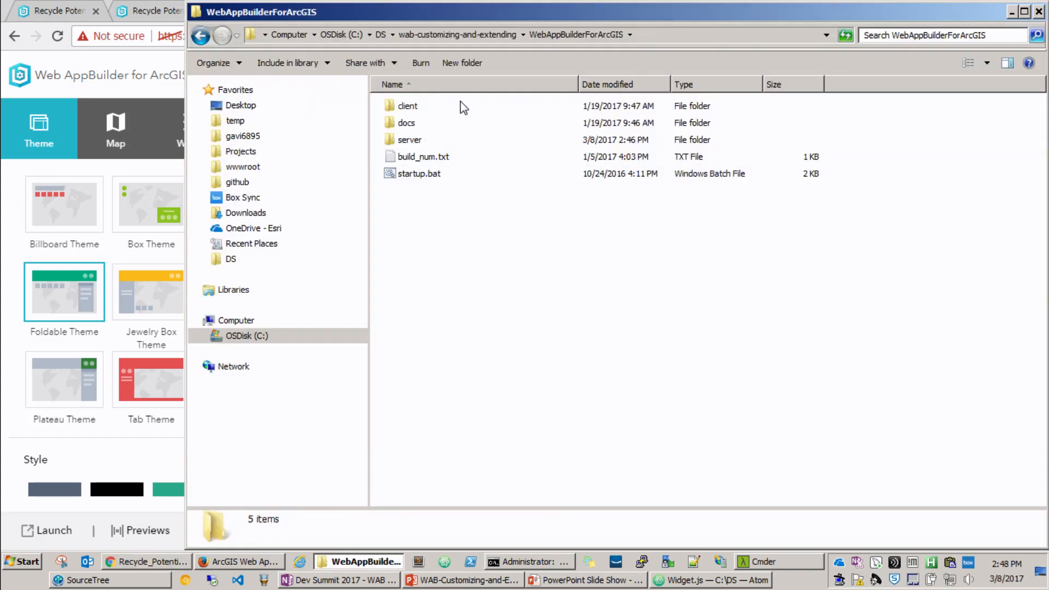
left_click_drag(565, 16, 531, 35)
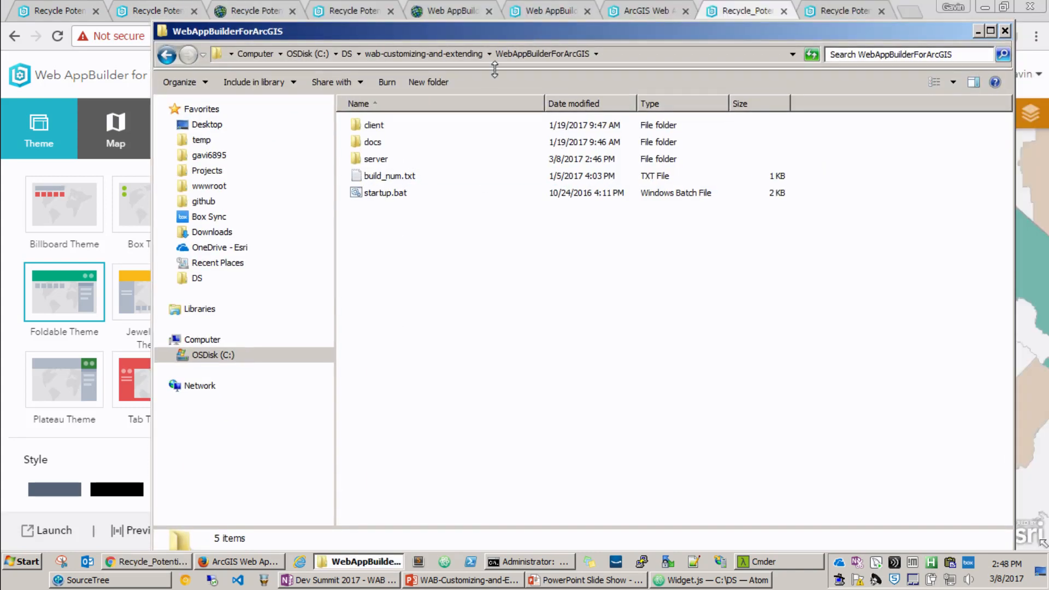
double_click(381, 127)
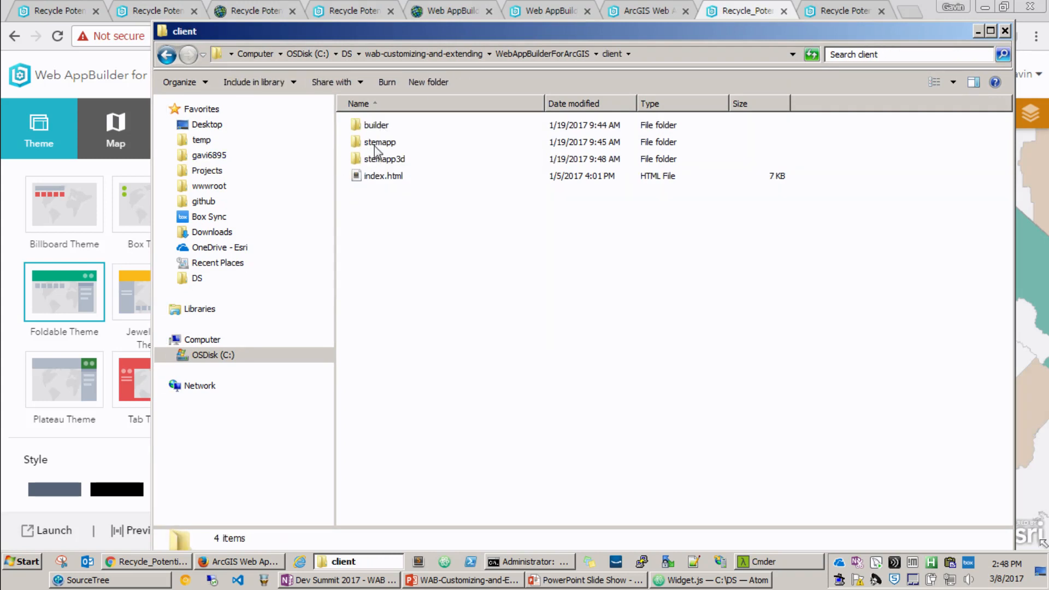
double_click(387, 145)
double_click(378, 259)
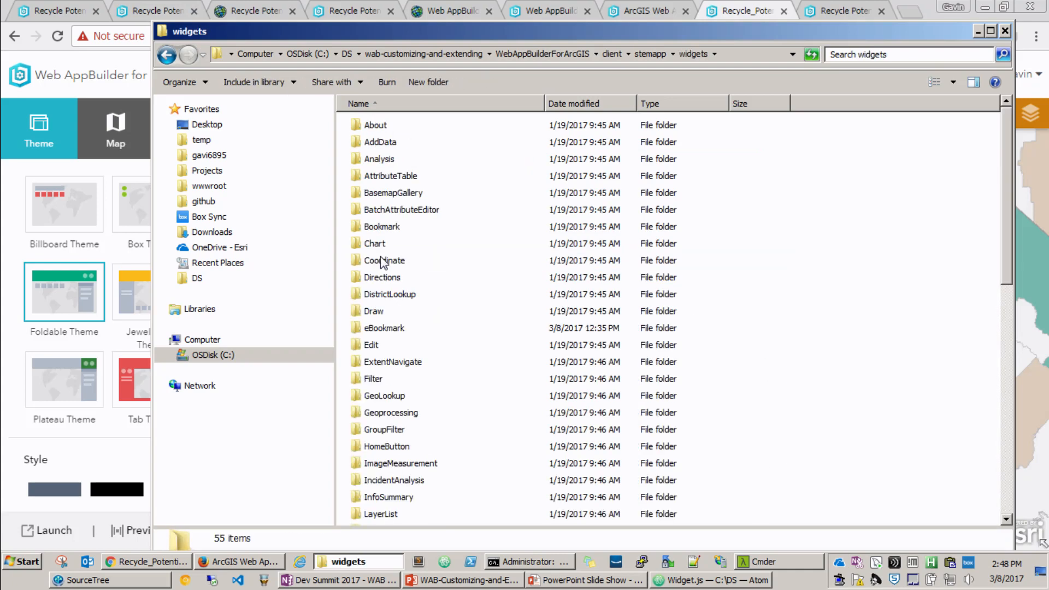
scroll(471, 390, "down", 7)
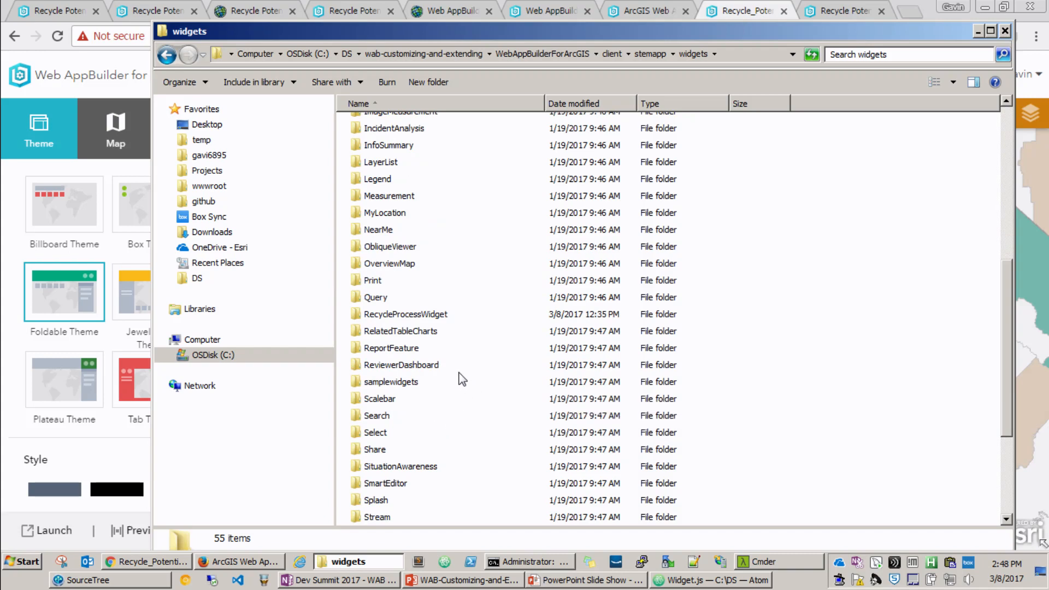
Step: Return to the builder in Chrome and add the Enhanced Bookmark widget to the app's first empty widget placeholder
key("alt+Tab")
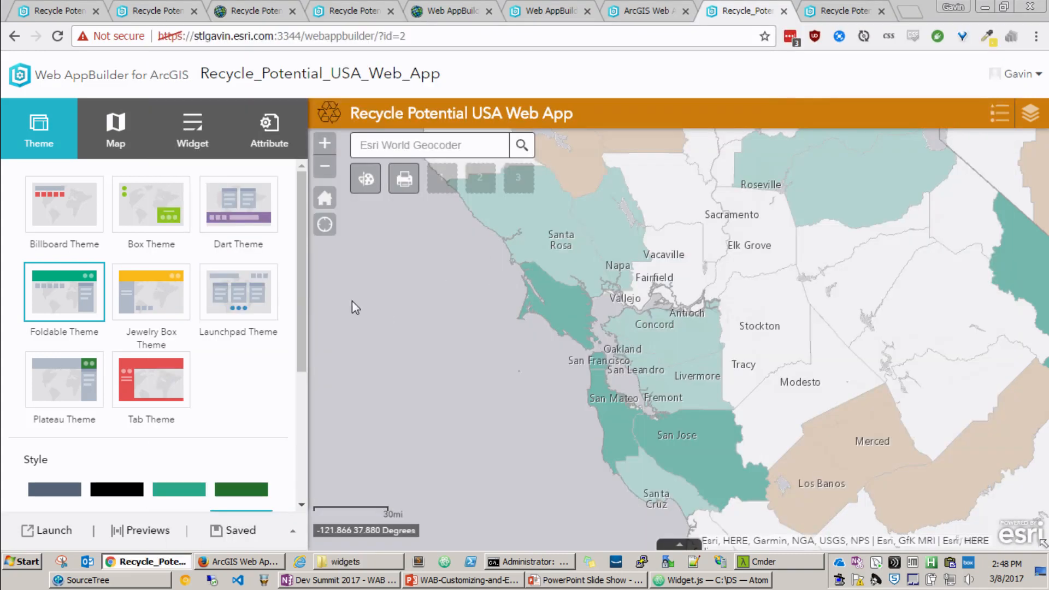
left_click(197, 133)
scroll(274, 257, "down", 2)
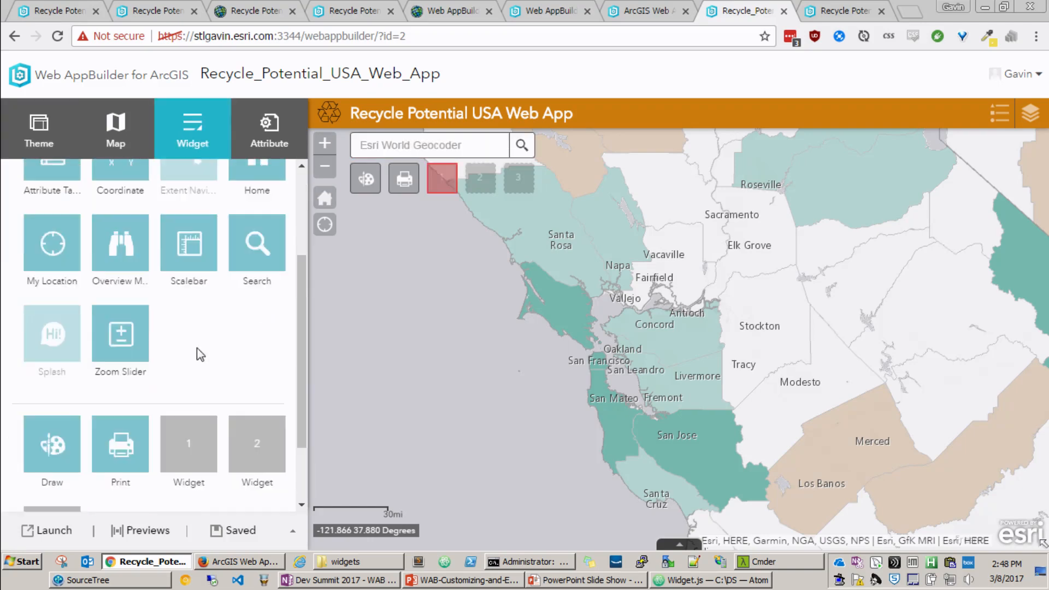
scroll(145, 355, "up", 2)
scroll(155, 371, "down", 3)
left_click(189, 377)
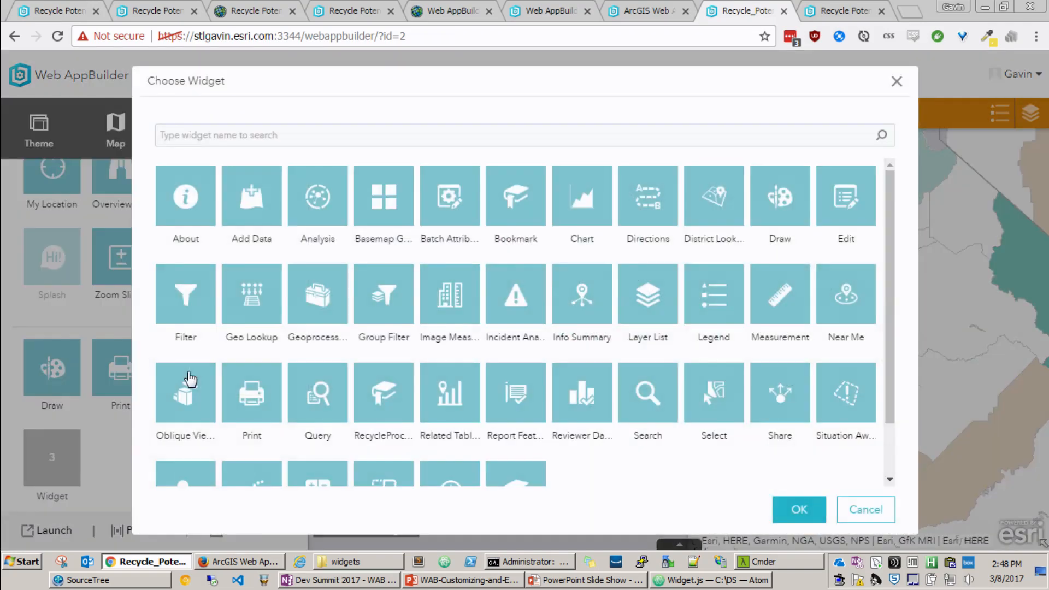
scroll(385, 355, "down", 2)
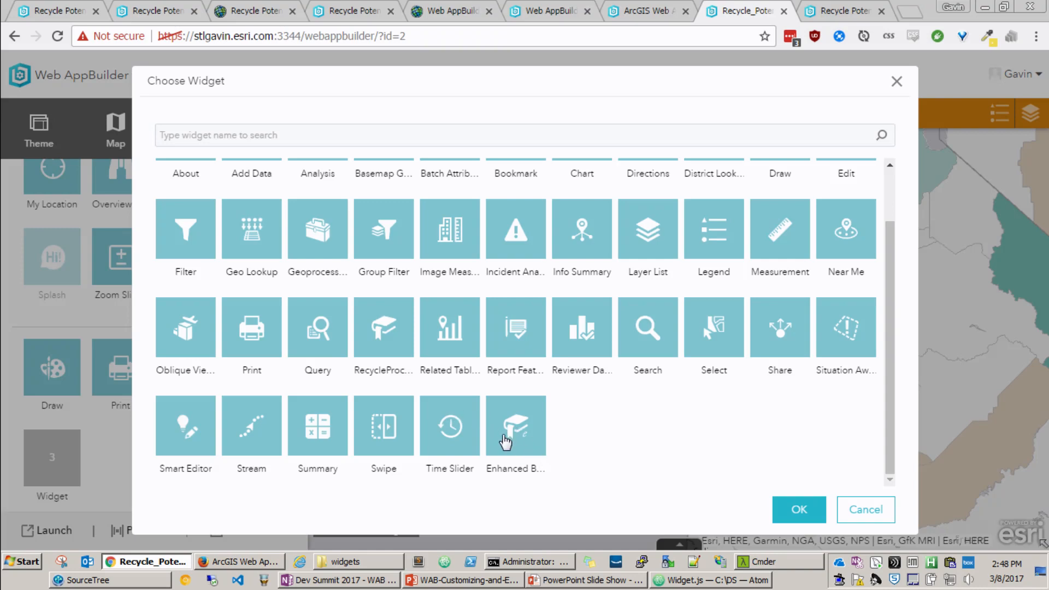
left_click(515, 437)
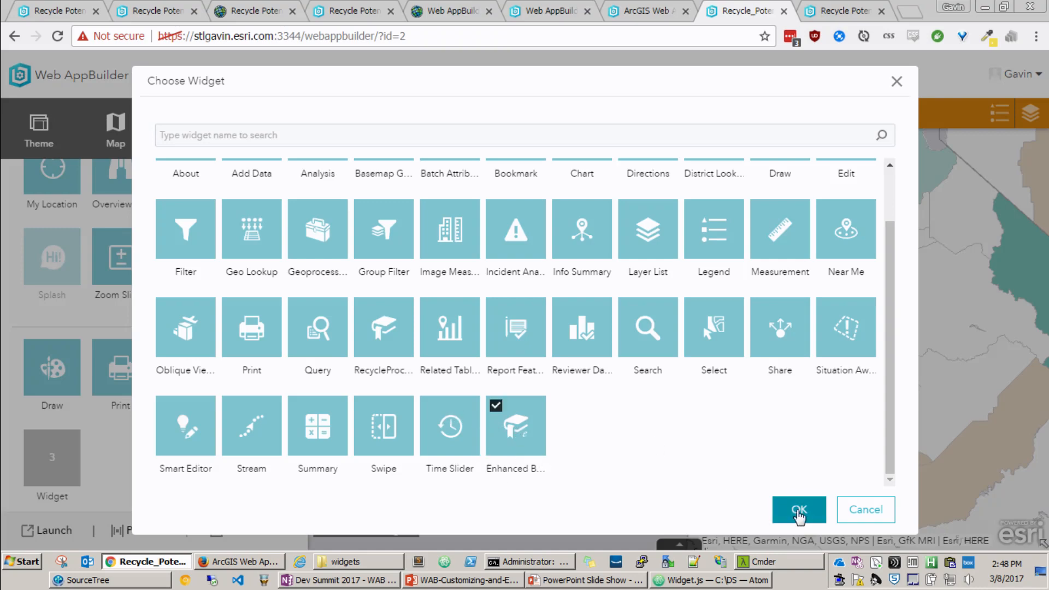
left_click(798, 511)
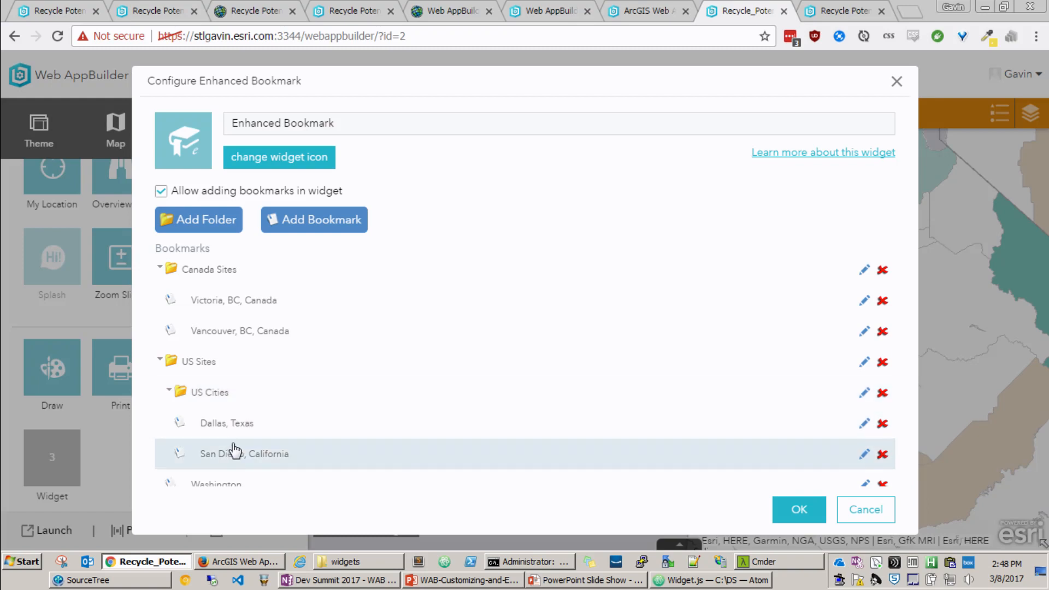
Step: Delete the Dallas, San Diego, Washington and Michigan bookmarks from the Enhanced Bookmark configuration, accept it and save the app
left_click(883, 424)
left_click(882, 424)
left_click(883, 424)
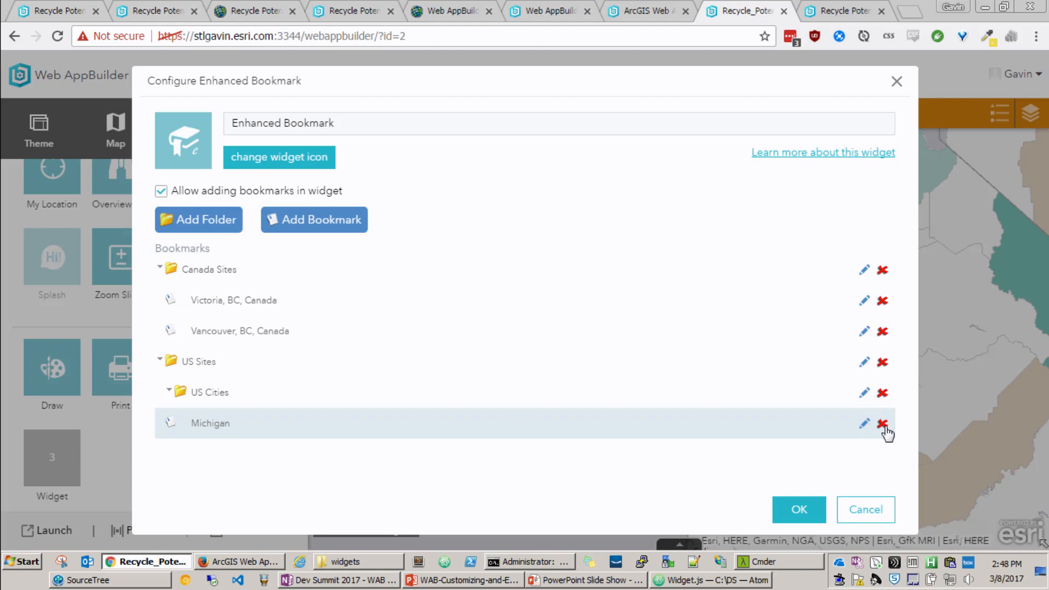
left_click(883, 425)
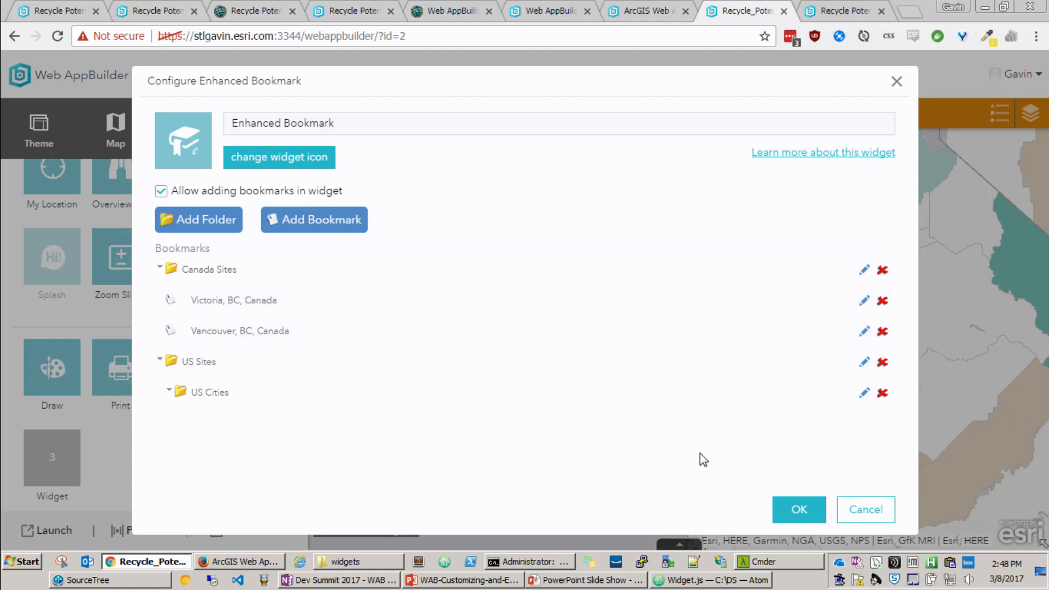
left_click(790, 510)
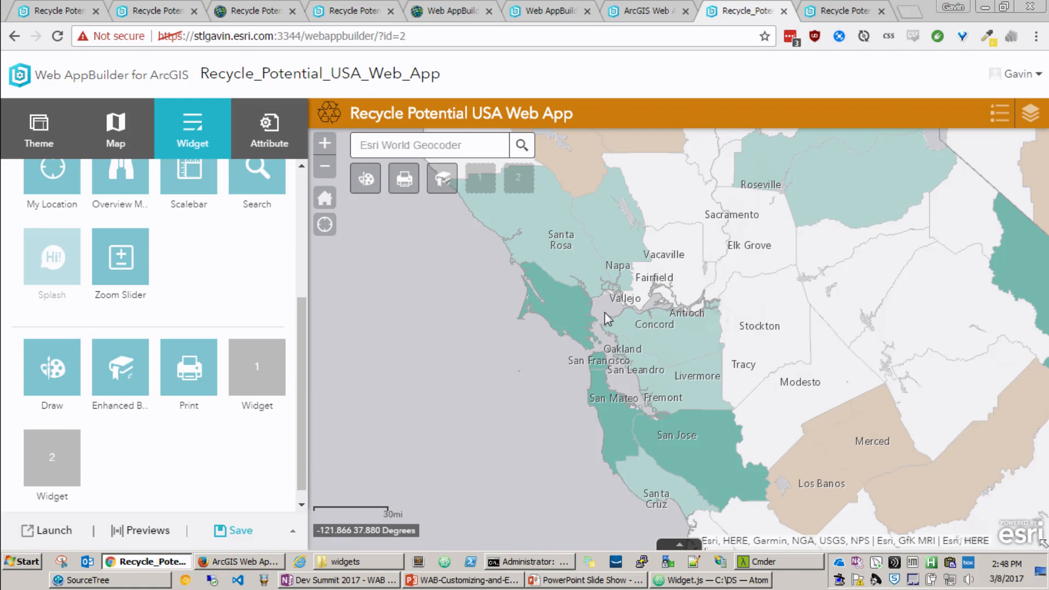
left_click(233, 530)
Step: In the app preview's Enhanced Bookmark widget, add a bookmark named San Fran for a closer view around Concord, Antioch and Livermore
left_click(442, 178)
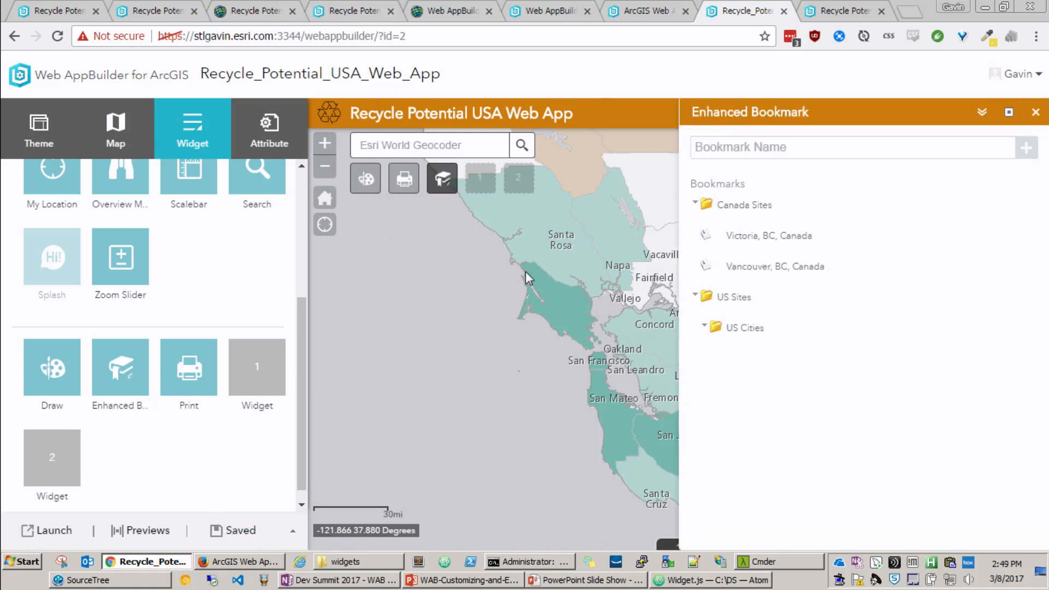
left_click_drag(631, 350, 496, 371)
scroll(553, 358, "up", 2)
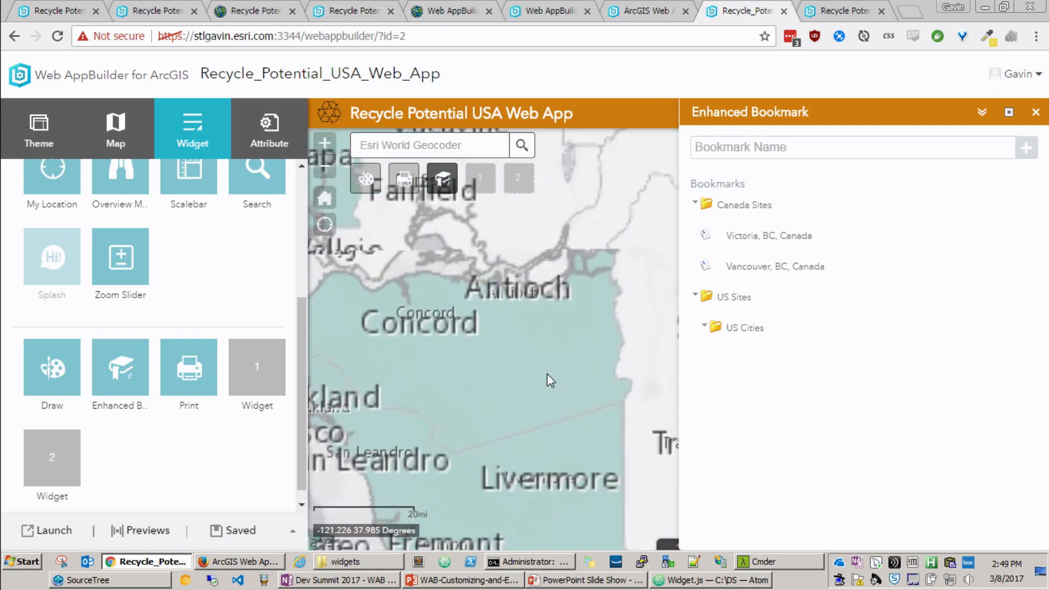
left_click(755, 145)
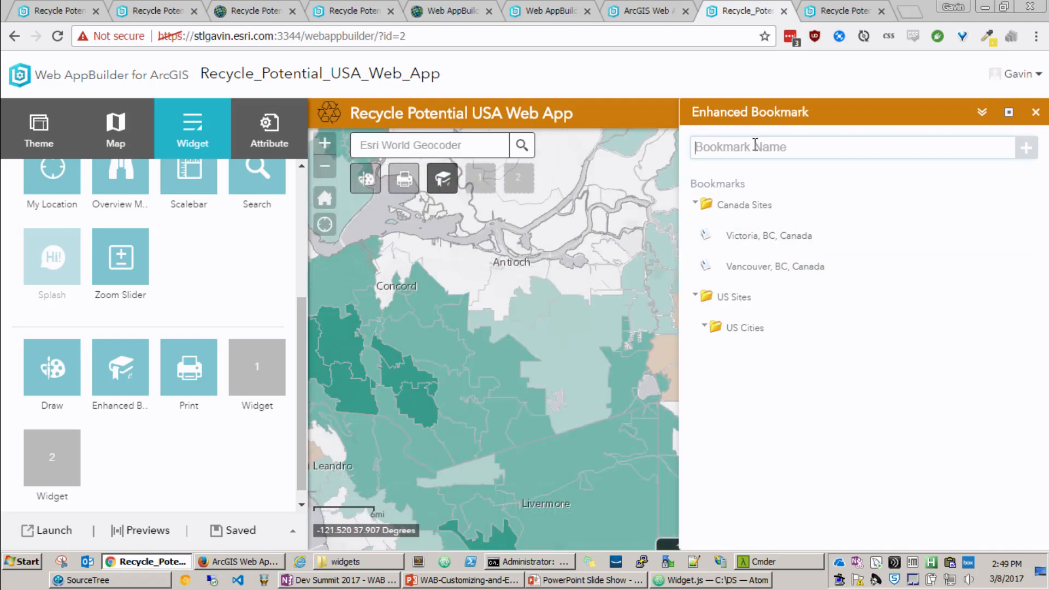
type("San Fran")
left_click(1026, 147)
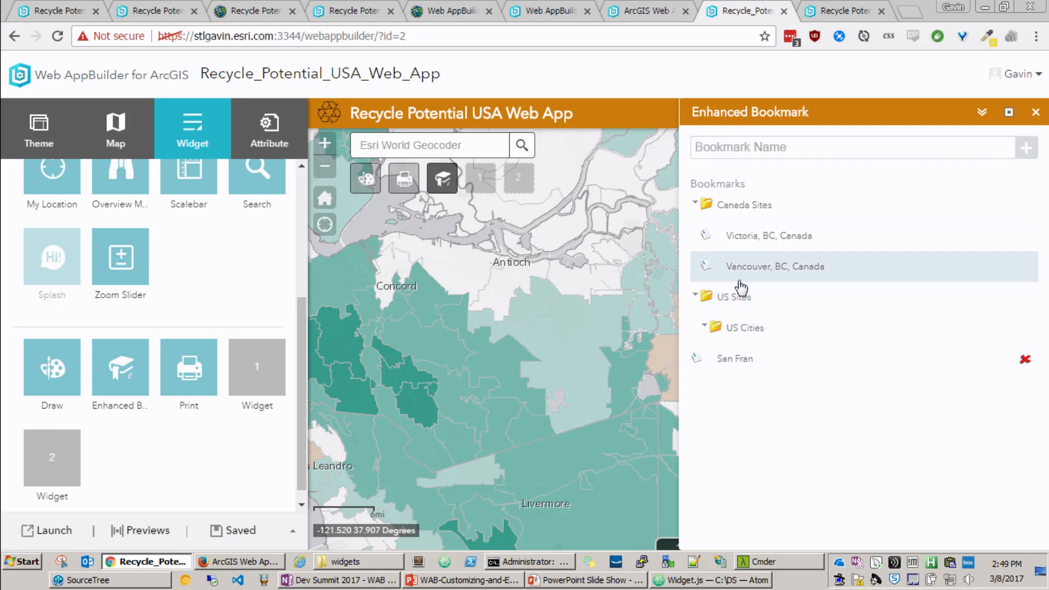
Step: Test the Victoria, BC, Canada and San Fran bookmarks on the map and close the Enhanced Bookmark widget
left_click(777, 237)
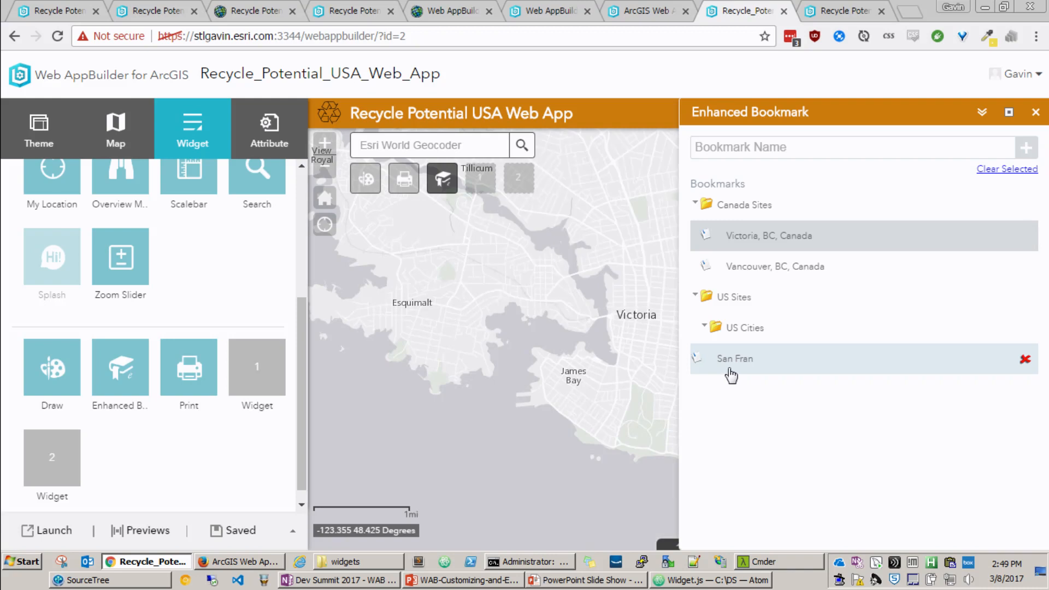
left_click(739, 359)
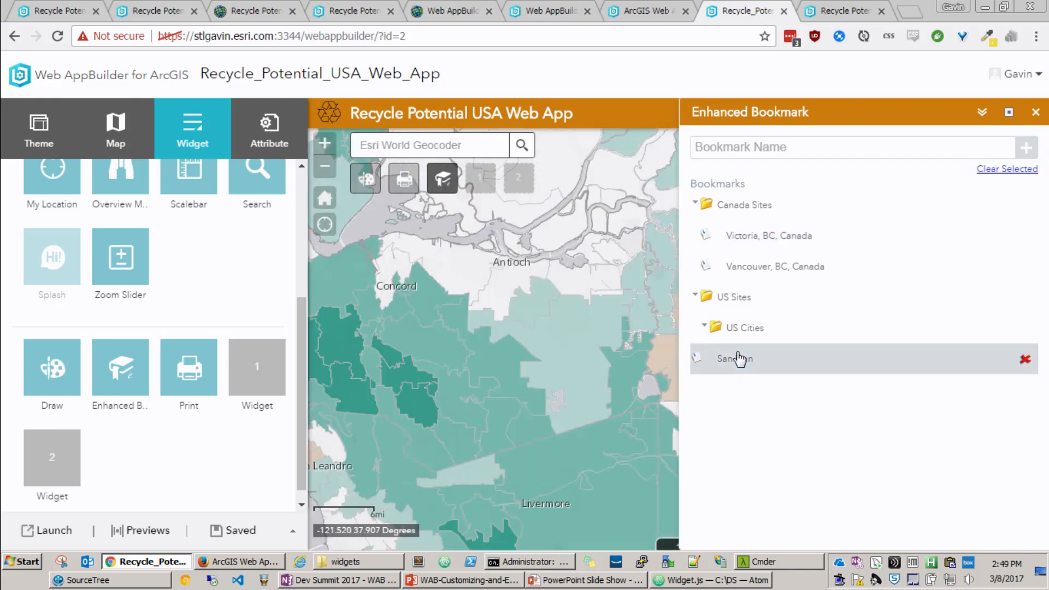
left_click(1033, 113)
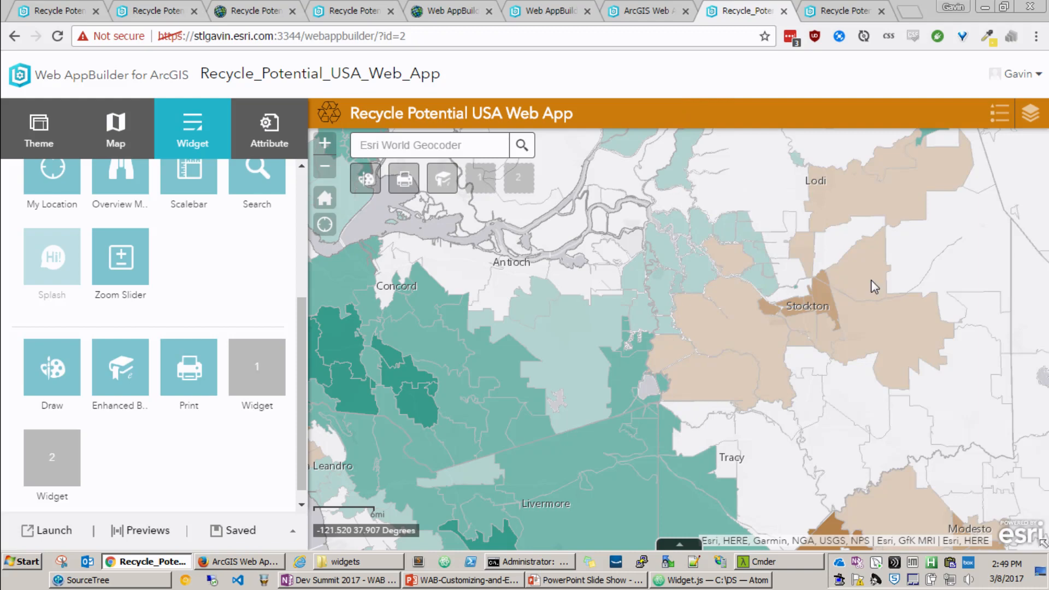
Step: Go to the launched app's browser tab and reload it to load the saved widget changes
left_click(843, 6)
left_click(765, 8)
left_click(815, 8)
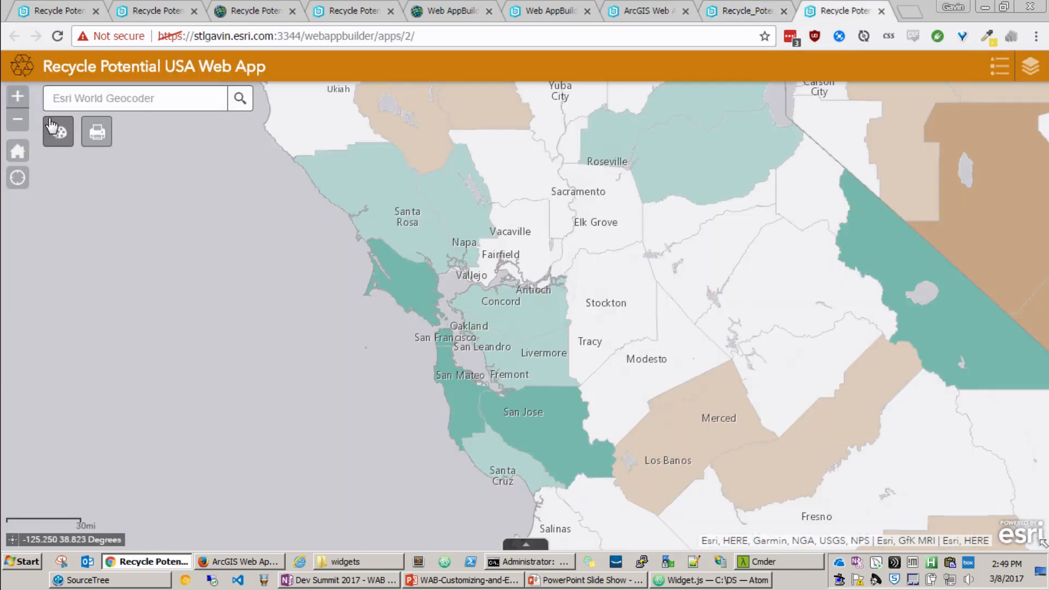
left_click(63, 36)
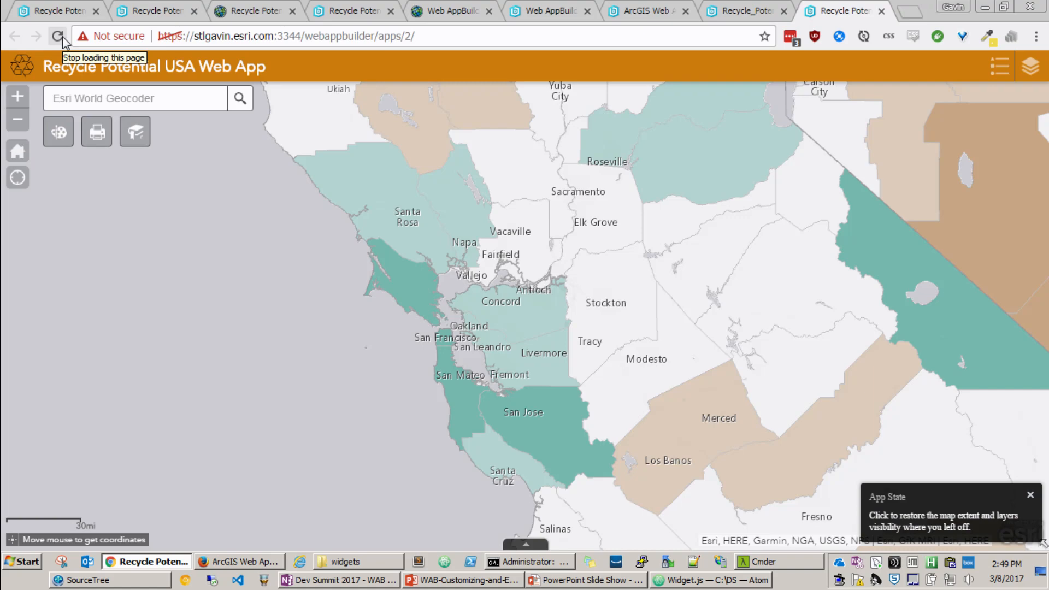
Step: Switch to the running PowerPoint slide show and advance to the Widgets slide
key("alt+Tab")
key("alt+Tab")
key("alt+Tab")
key("alt+Tab")
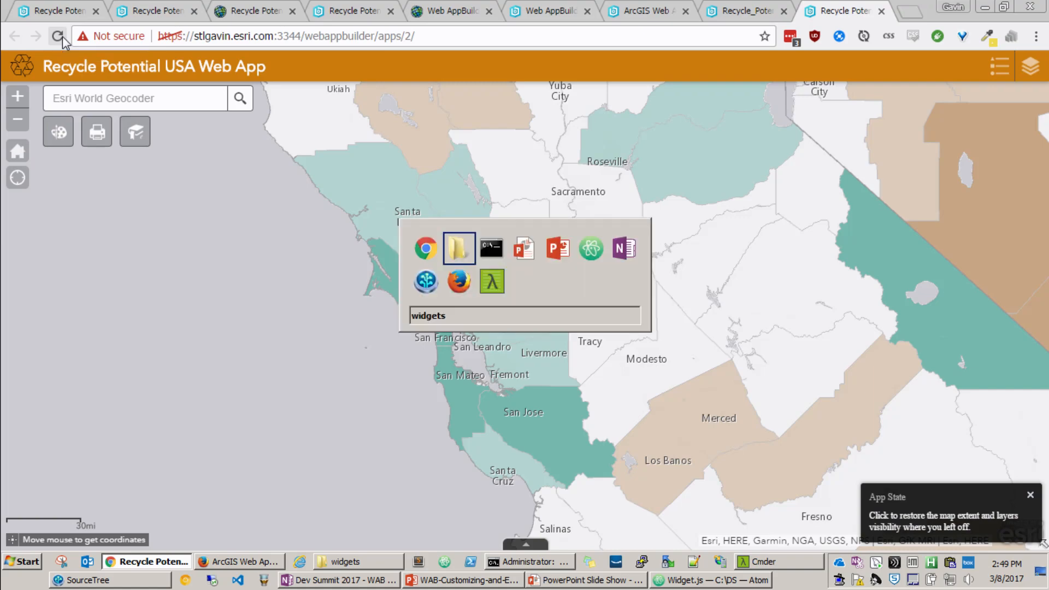
key("alt+Tab")
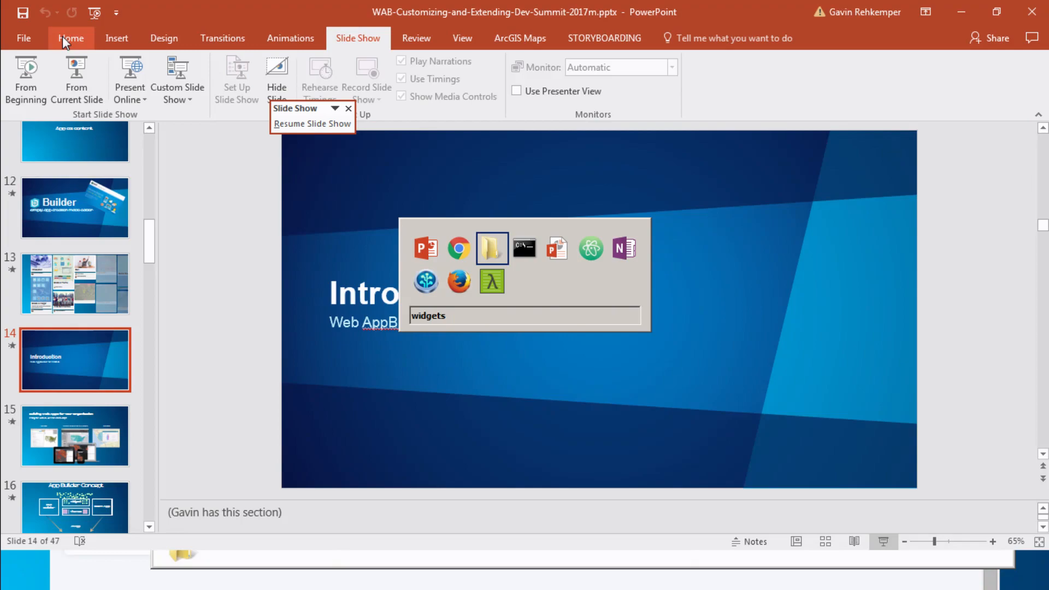
key("Right")
key("Right")
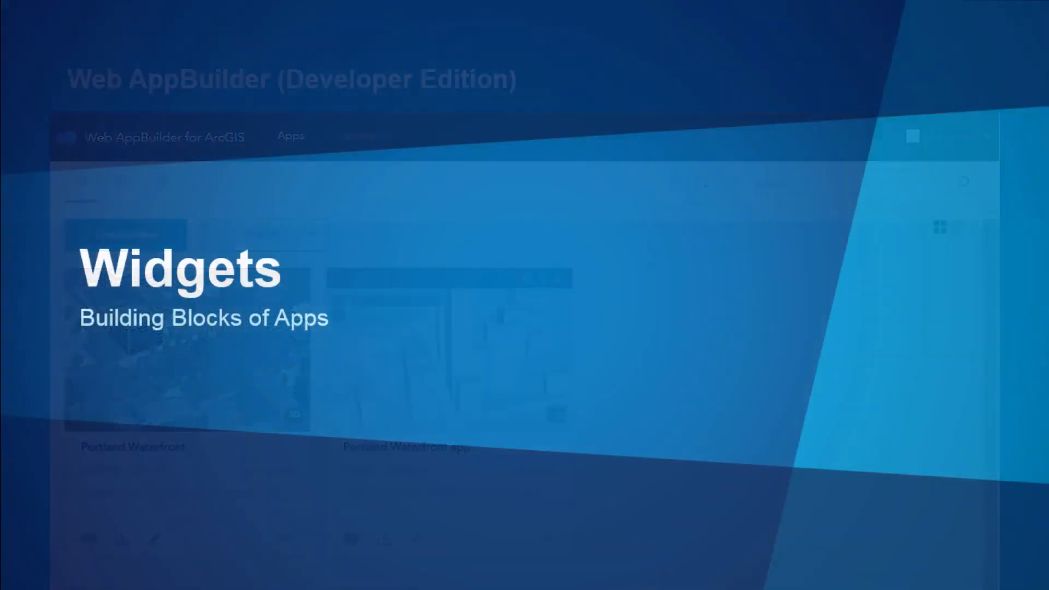